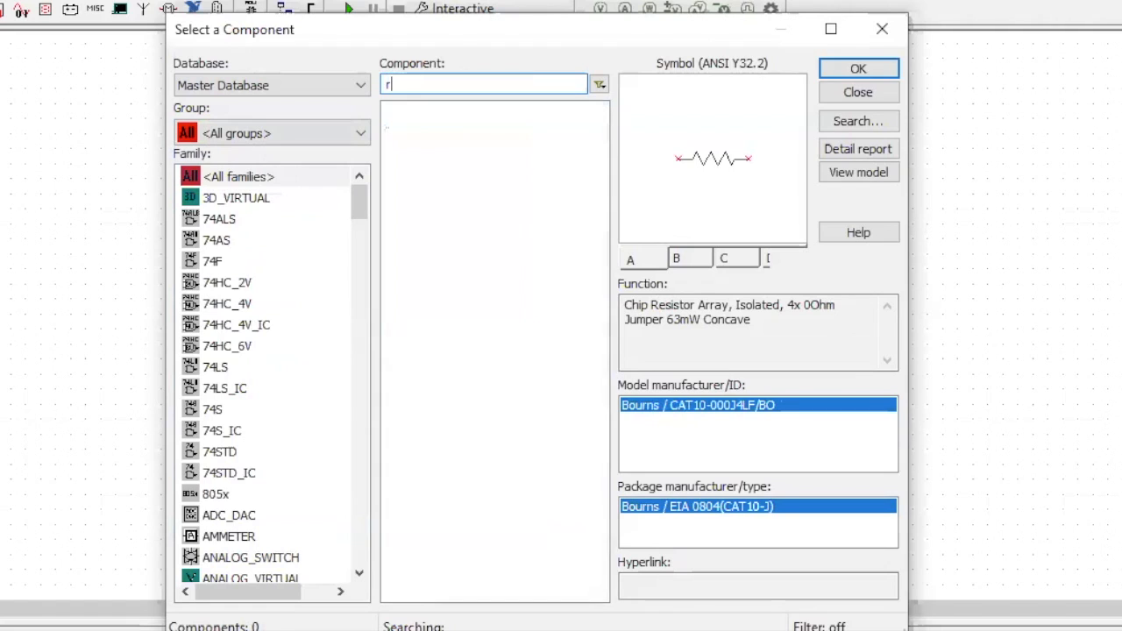
- Find the RESISTOR_RATED component and place a 1 kΩ resistor to the left of the op-amp
{"action": "type", "text": "sistor"}
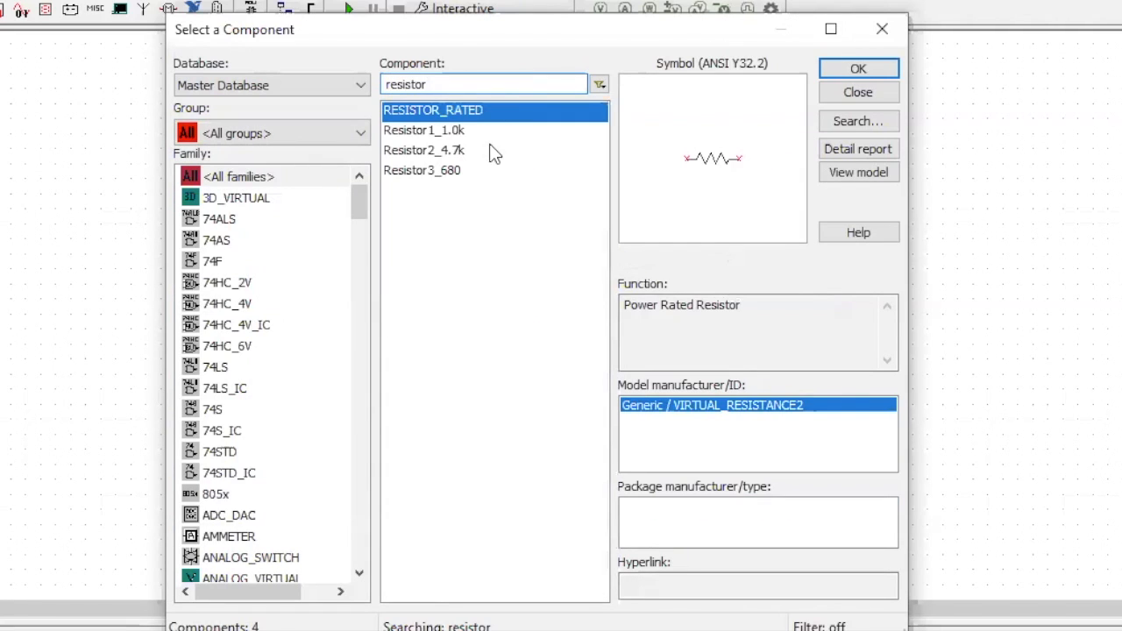
{"action": "left_click", "coordinate": [852, 70]}
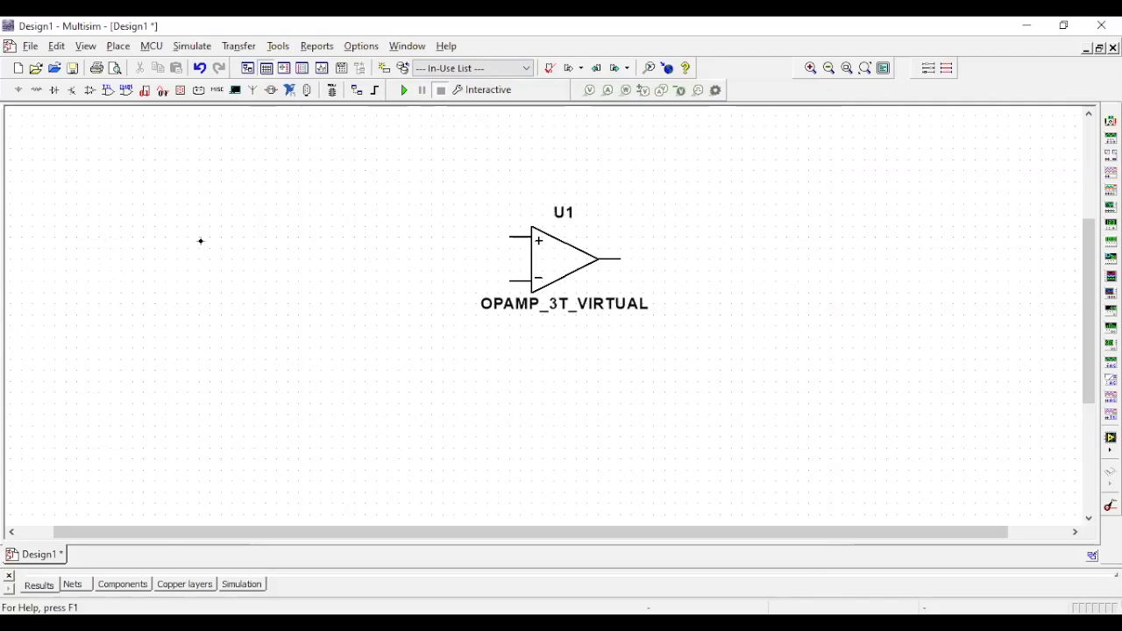
{"action": "left_click", "coordinate": [71, 212]}
- Place a 1 µF capacitor from the Basic group's CAPACITOR family below and between the resistor and the op-amp
{"action": "left_click", "coordinate": [279, 131]}
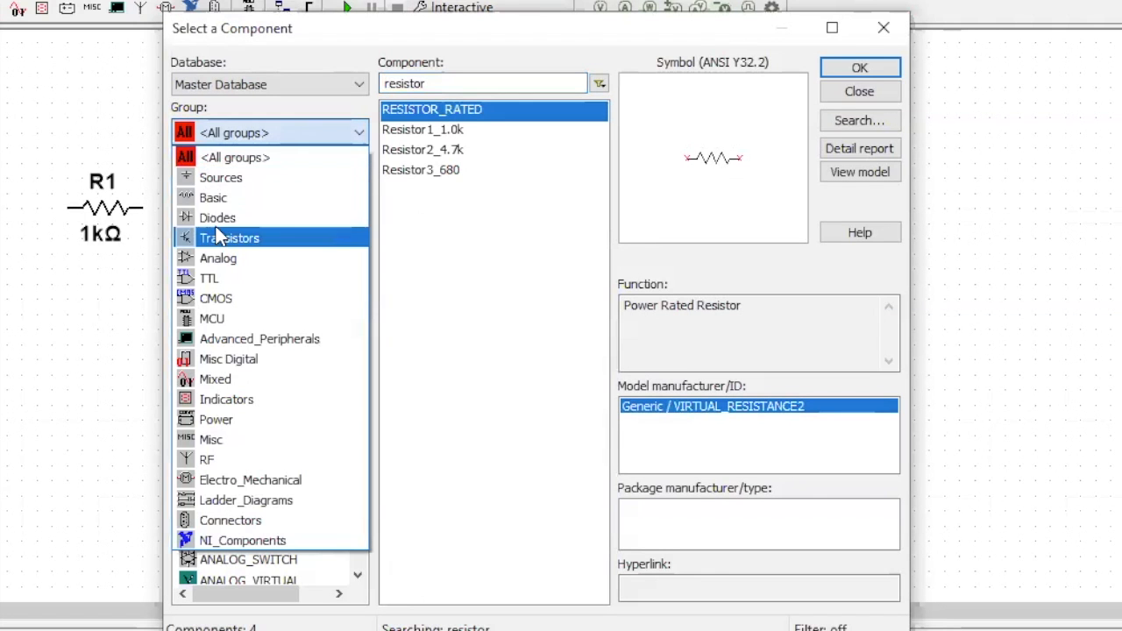
{"action": "left_click", "coordinate": [219, 200]}
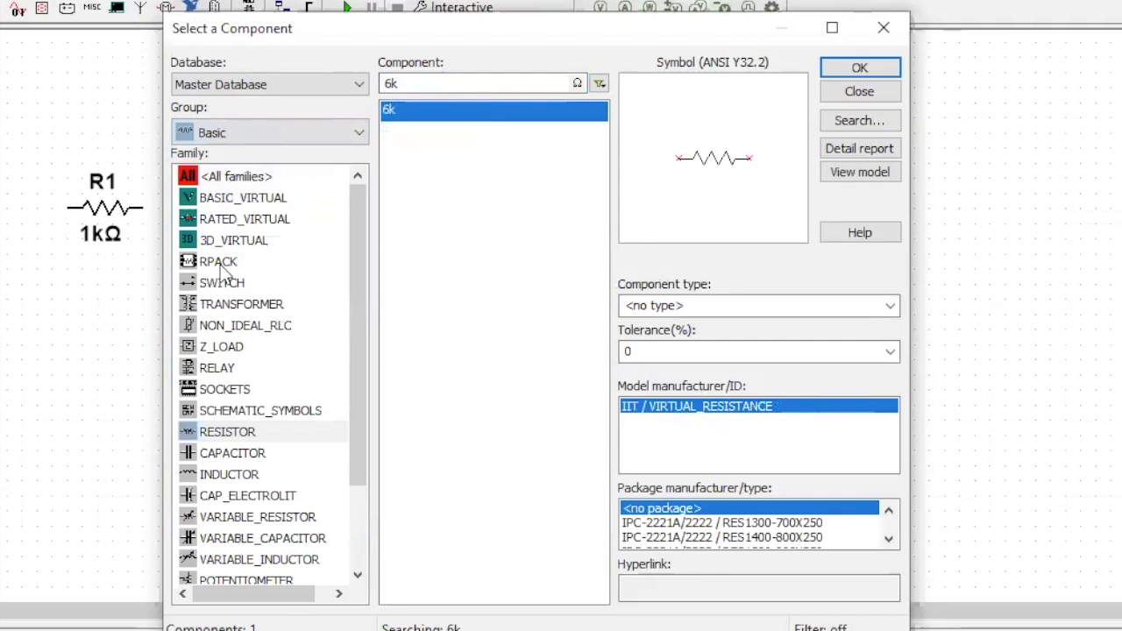
{"action": "left_click", "coordinate": [219, 456]}
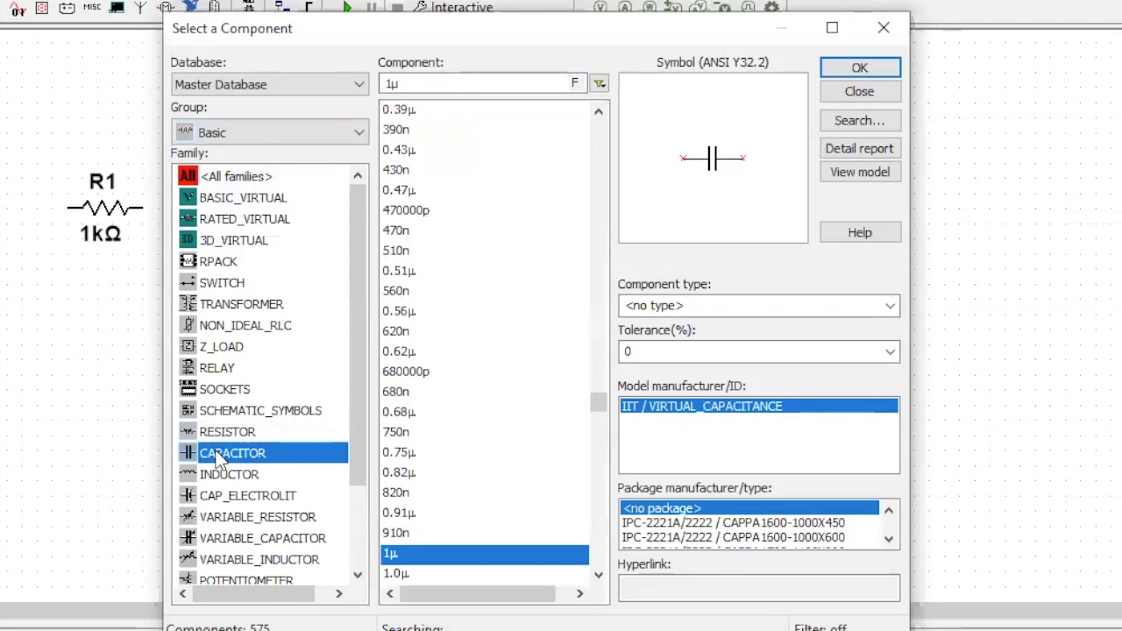
{"action": "left_click", "coordinate": [876, 67]}
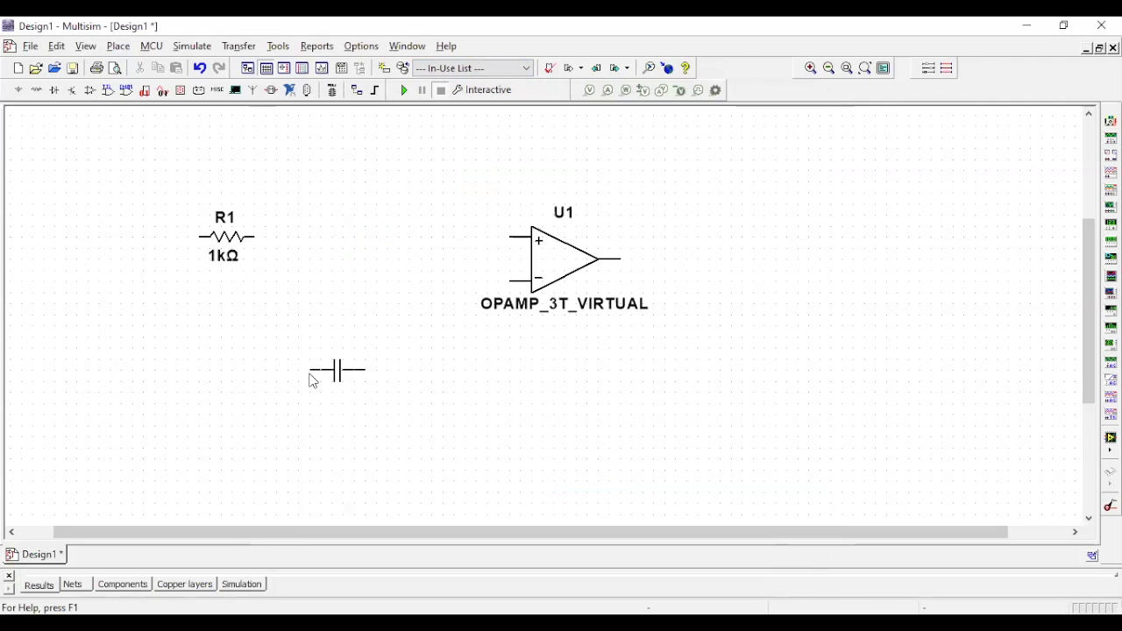
{"action": "left_click", "coordinate": [216, 395]}
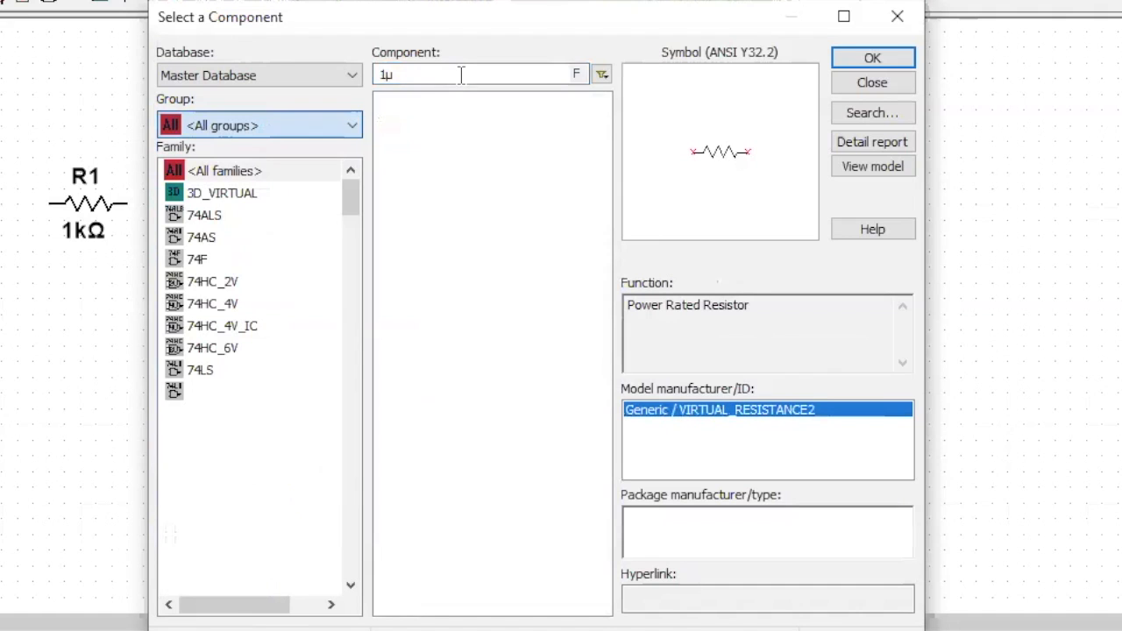
- Search for the GROUND component, place it below capacitor C1 and finish component selection
{"action": "type", "text": "resistor"}
{"action": "double_click", "coordinate": [460, 74]}
{"action": "type", "text": "ground"}
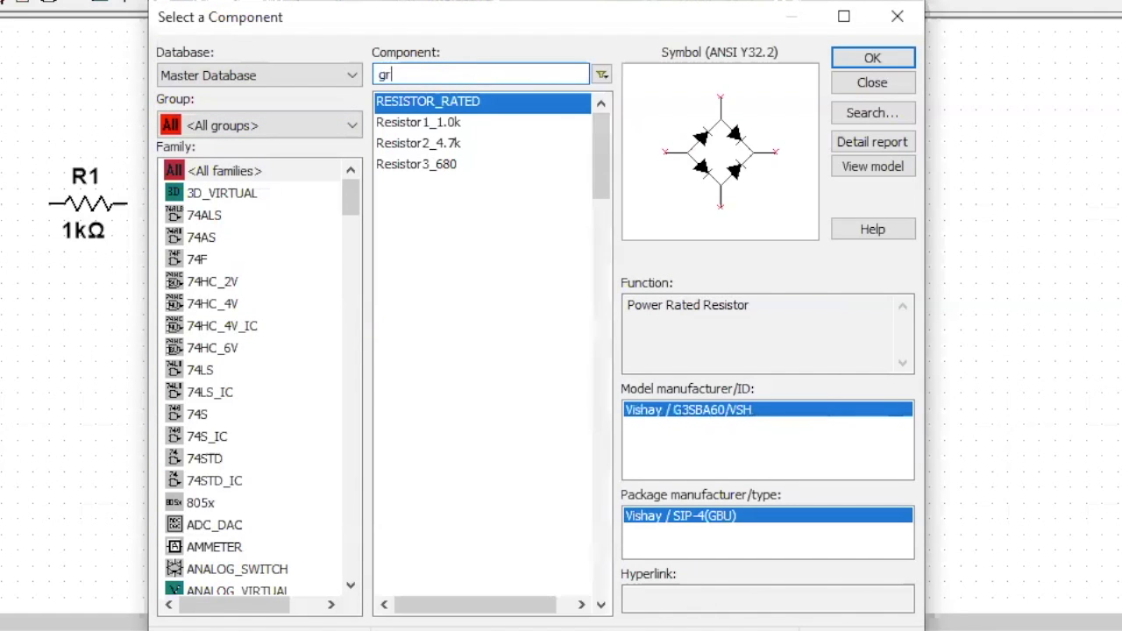
{"action": "left_click", "coordinate": [883, 59]}
{"action": "left_click", "coordinate": [256, 518]}
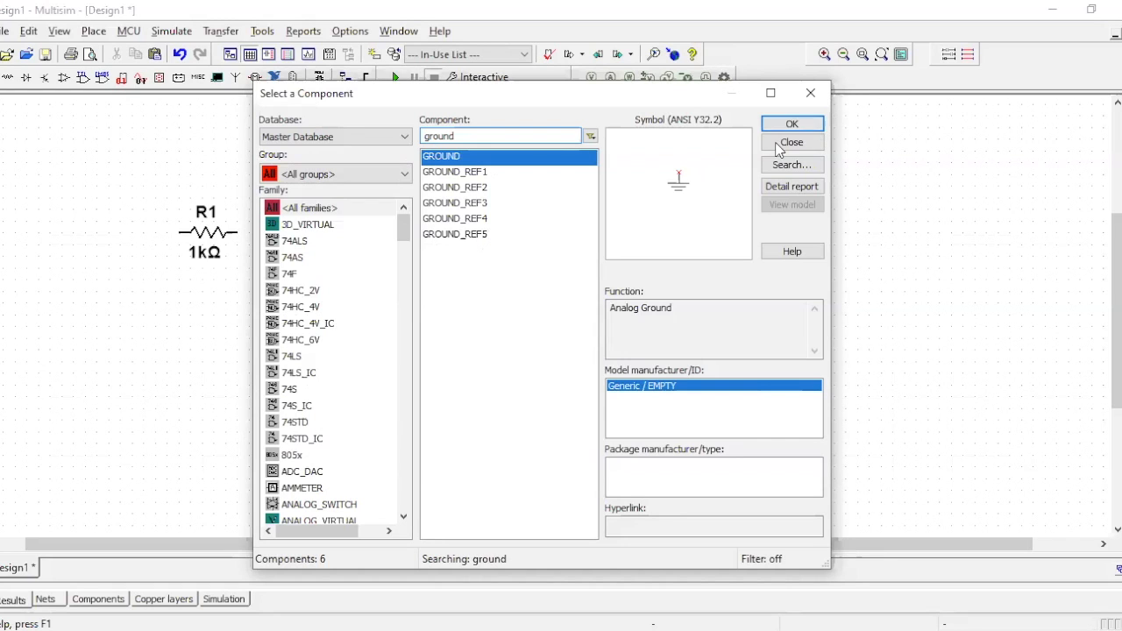
{"action": "left_click", "coordinate": [767, 147]}
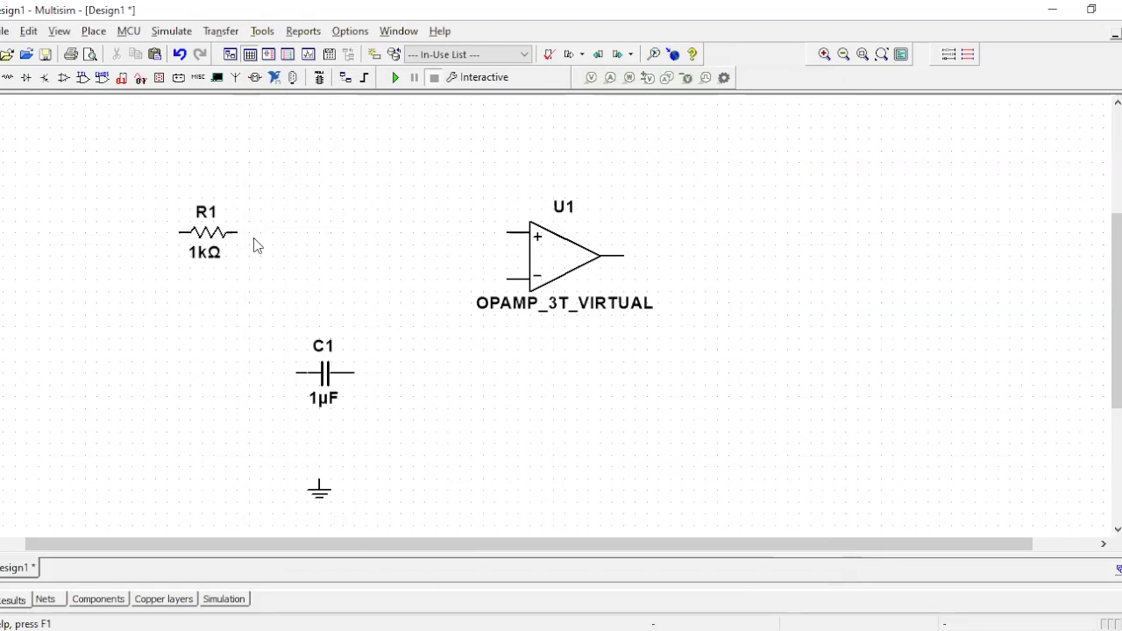
- Place a copy of resistor R1 in line with it, between R1 and the op-amp
{"action": "left_click", "coordinate": [226, 238]}
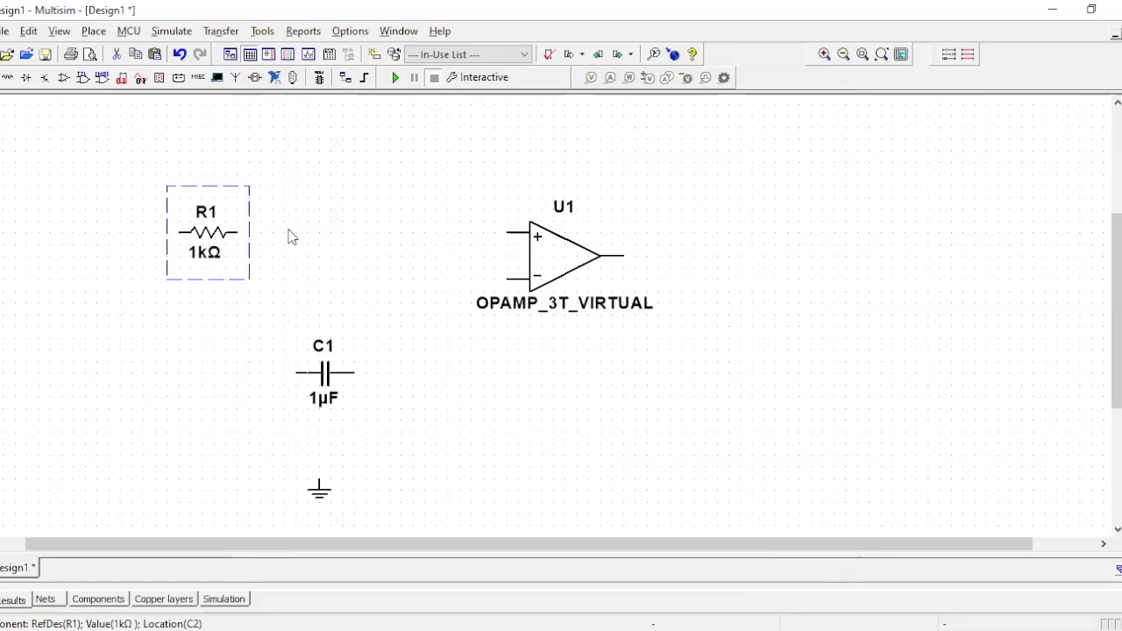
{"action": "key", "text": "ctrl+c"}
{"action": "key", "text": "ctrl+v"}
{"action": "left_click", "coordinate": [302, 235]}
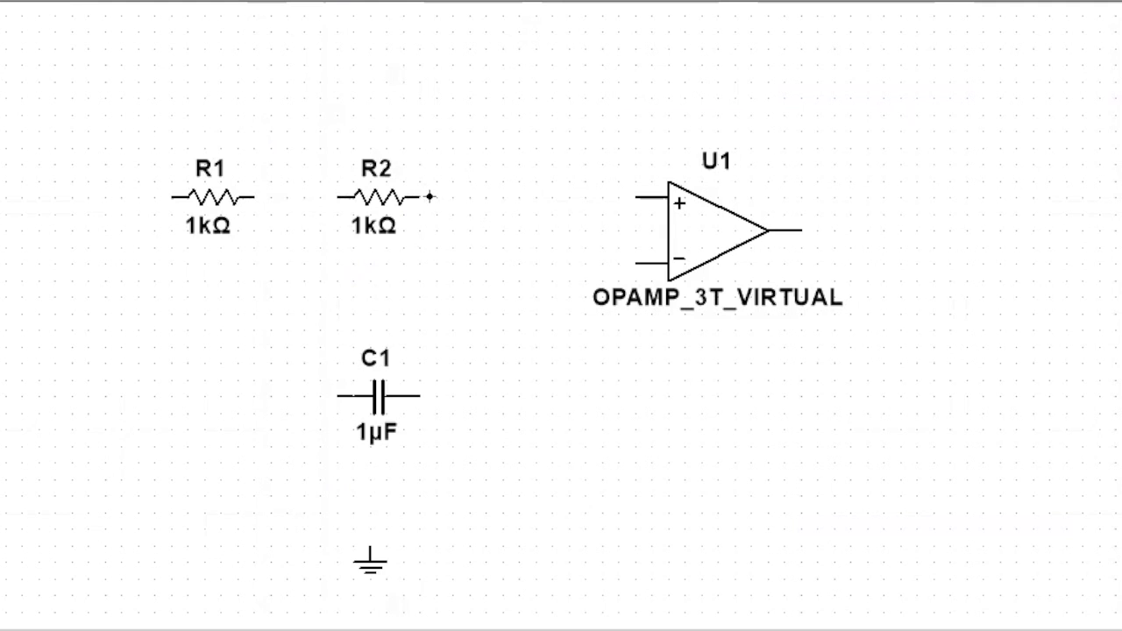
- Wire R2 to the op-amp's non-inverting input and R1 to R2
{"action": "left_click", "coordinate": [429, 196]}
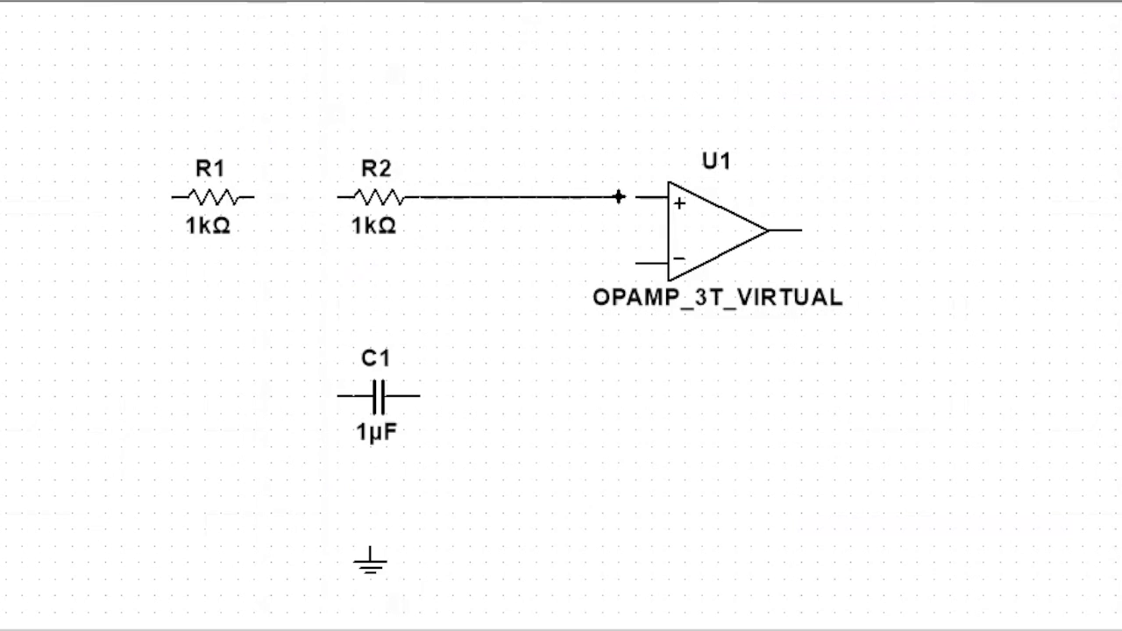
{"action": "left_click", "coordinate": [646, 198]}
{"action": "left_click", "coordinate": [258, 195]}
{"action": "left_click", "coordinate": [337, 196]}
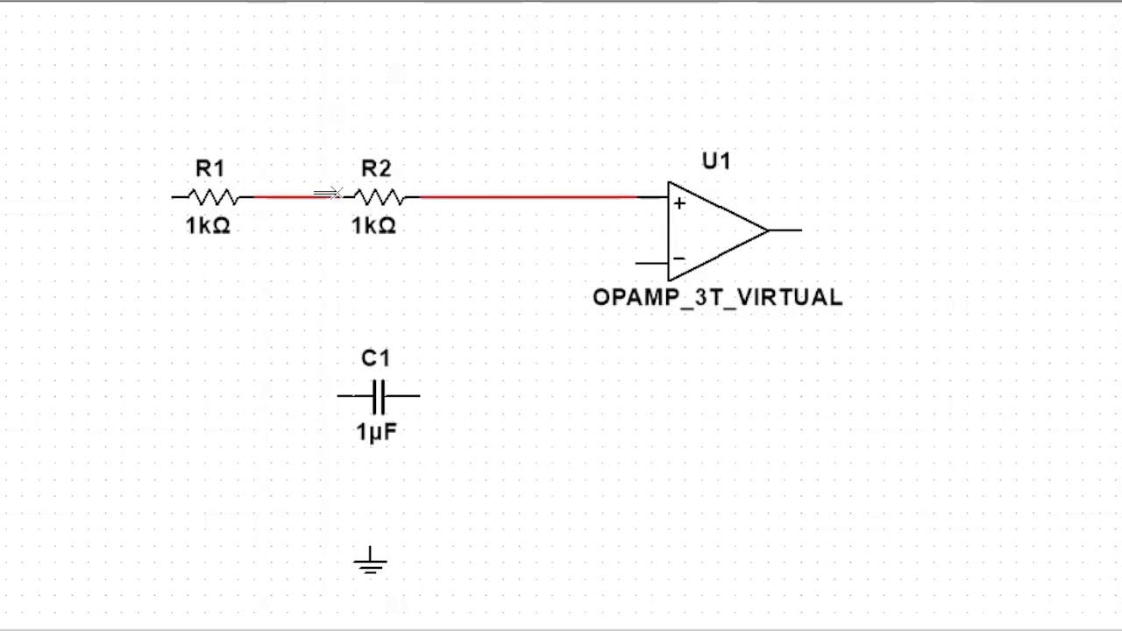
- Rotate capacitor C1 90° clockwise and move it under the wire between R2 and the op-amp
{"action": "left_click", "coordinate": [386, 400]}
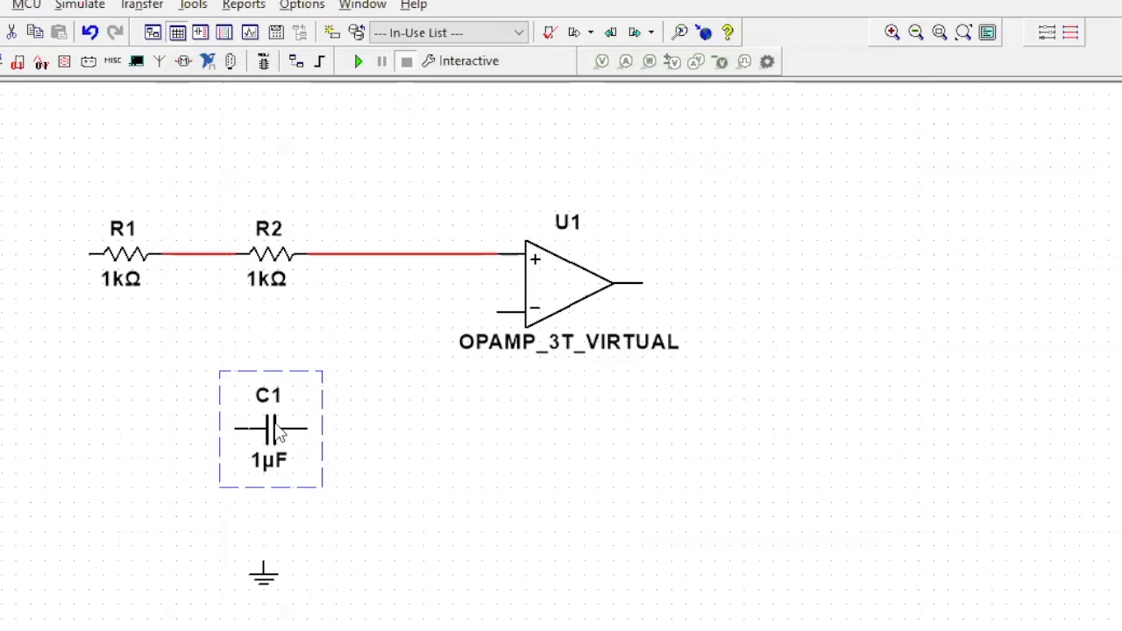
{"action": "right_click", "coordinate": [278, 432]}
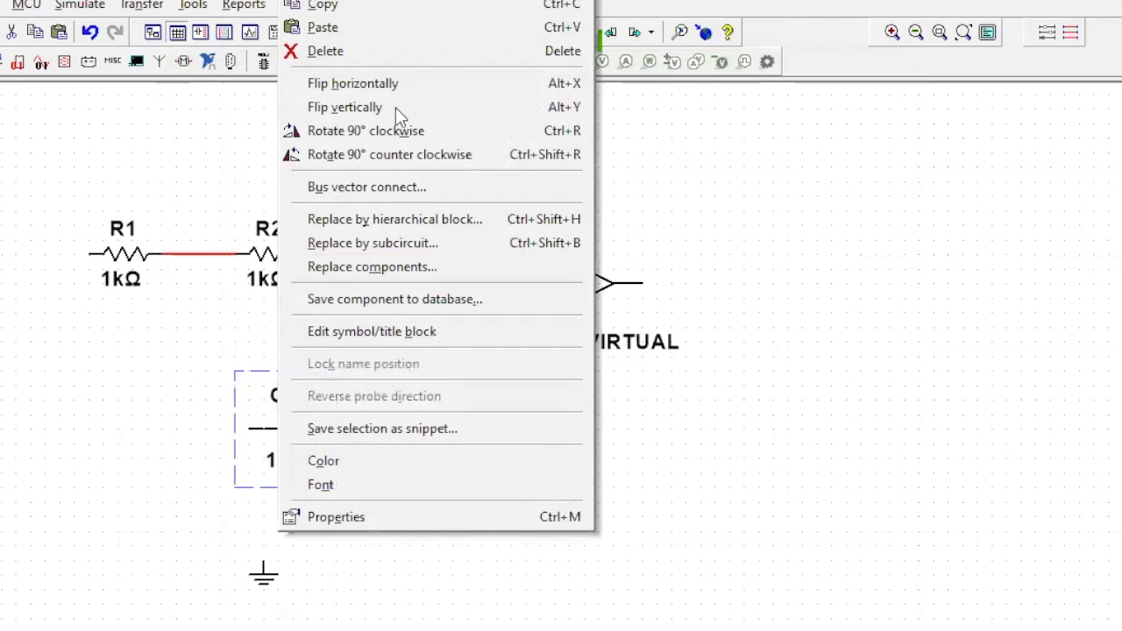
{"action": "left_click", "coordinate": [351, 131]}
{"action": "left_click_drag", "start_coordinate": [272, 438], "coordinate": [332, 438]}
- Wire C1's upper lead to the R2–U1 wire and its lower lead to the ground symbol moved directly beneath it
{"action": "left_click", "coordinate": [333, 401]}
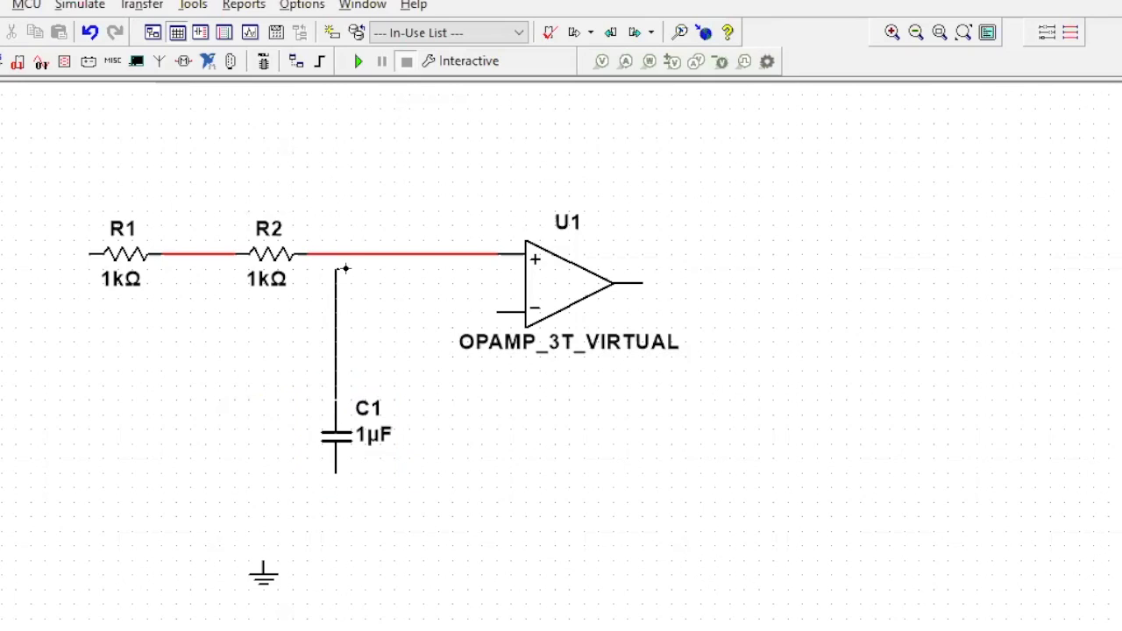
{"action": "left_click", "coordinate": [336, 254]}
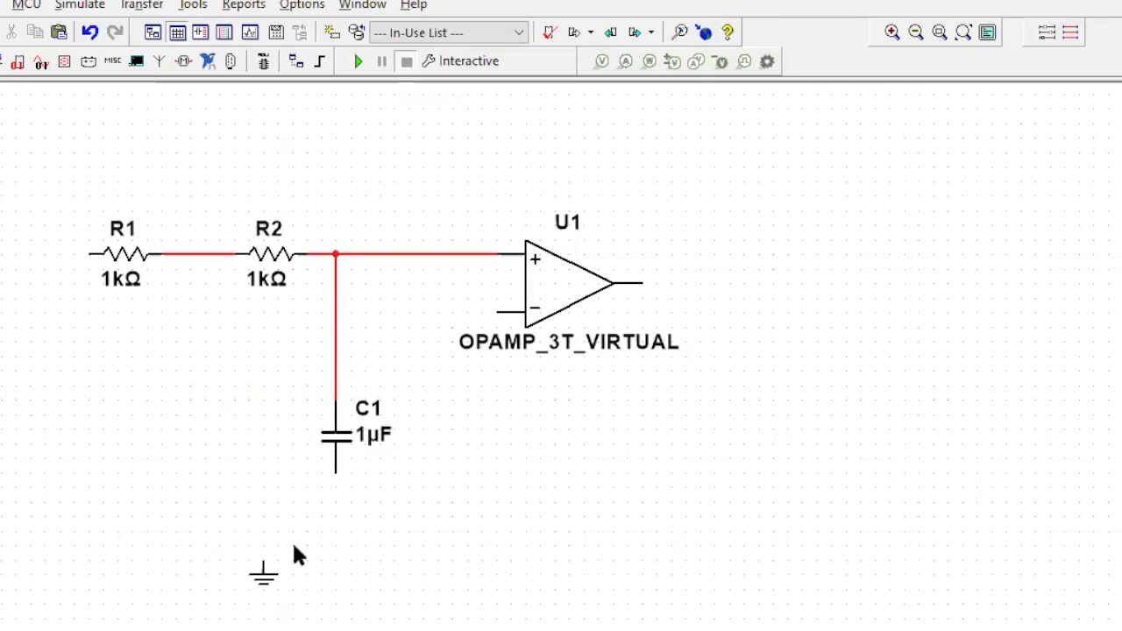
{"action": "left_click", "coordinate": [264, 571]}
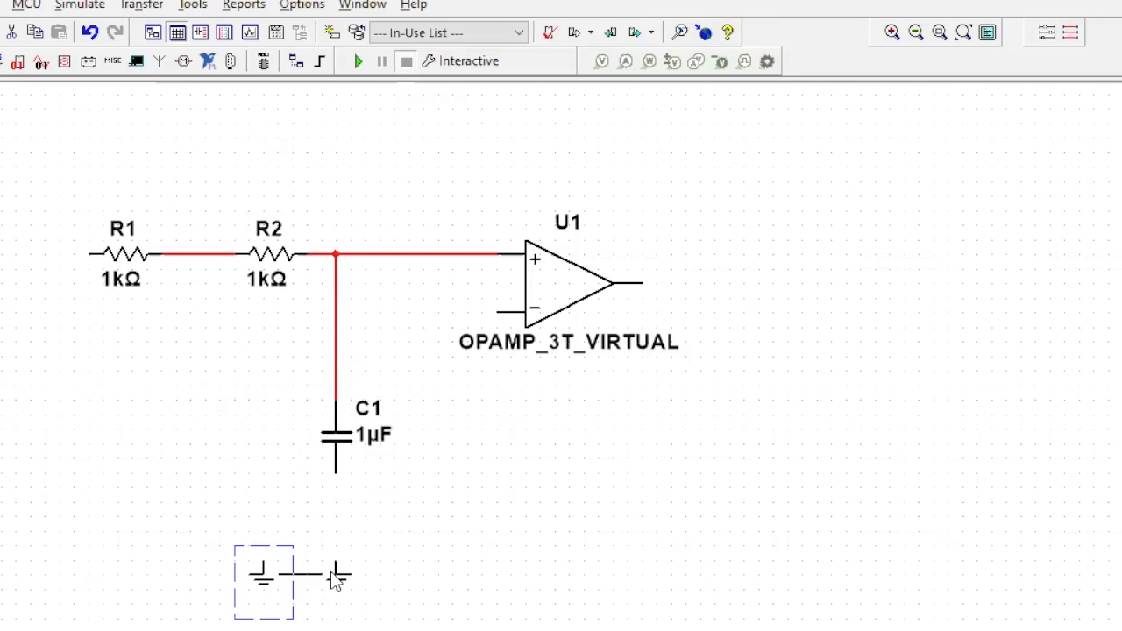
{"action": "left_click_drag", "start_coordinate": [331, 572], "coordinate": [333, 571]}
{"action": "left_click", "coordinate": [335, 561]}
{"action": "left_click", "coordinate": [335, 478]}
- Add a horizontal copy of C1 above R2 and wire its left lead to the node between R1 and R2
{"action": "left_click", "coordinate": [346, 436]}
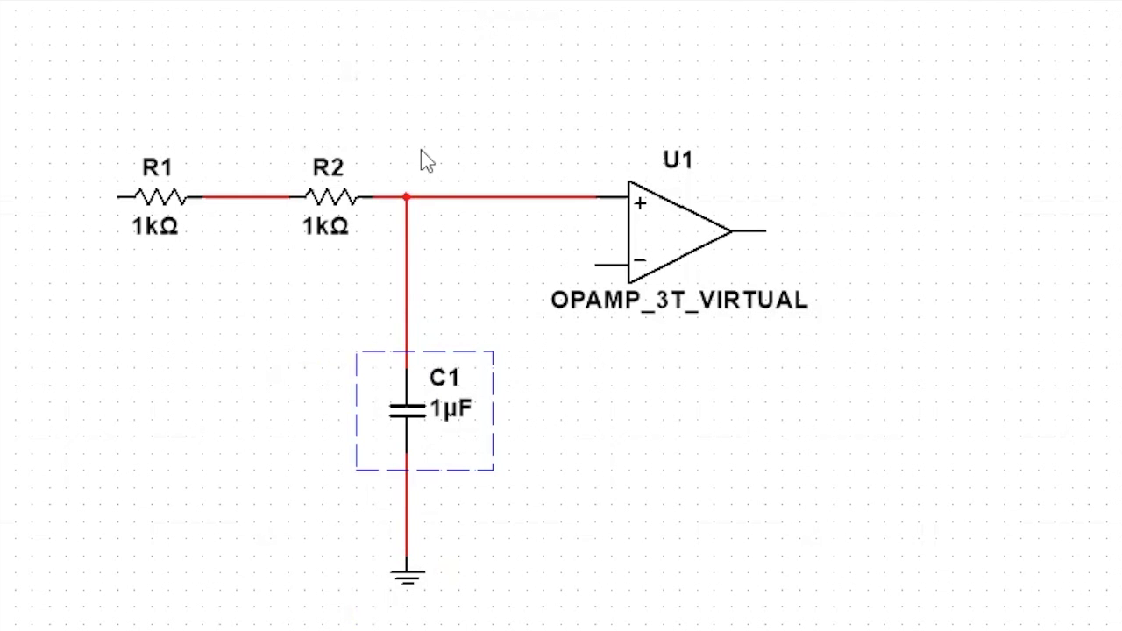
{"action": "key", "text": "ctrl+c"}
{"action": "key", "text": "ctrl+v"}
{"action": "left_click", "coordinate": [425, 115]}
{"action": "right_click", "coordinate": [430, 83]}
{"action": "left_click", "coordinate": [507, 291]}
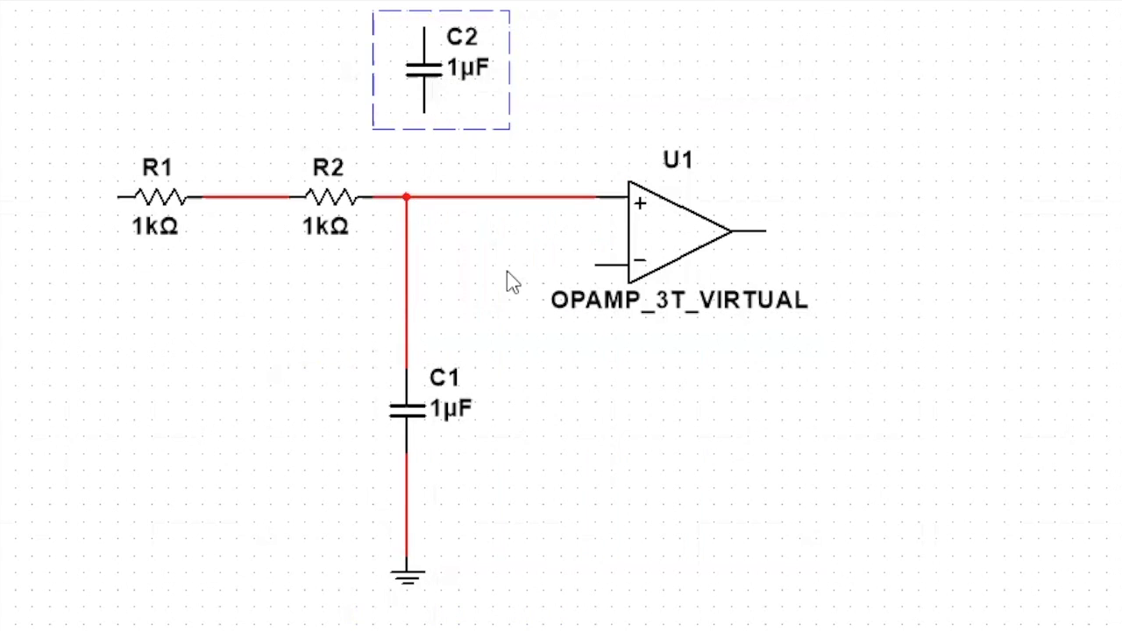
{"action": "left_click", "coordinate": [275, 51]}
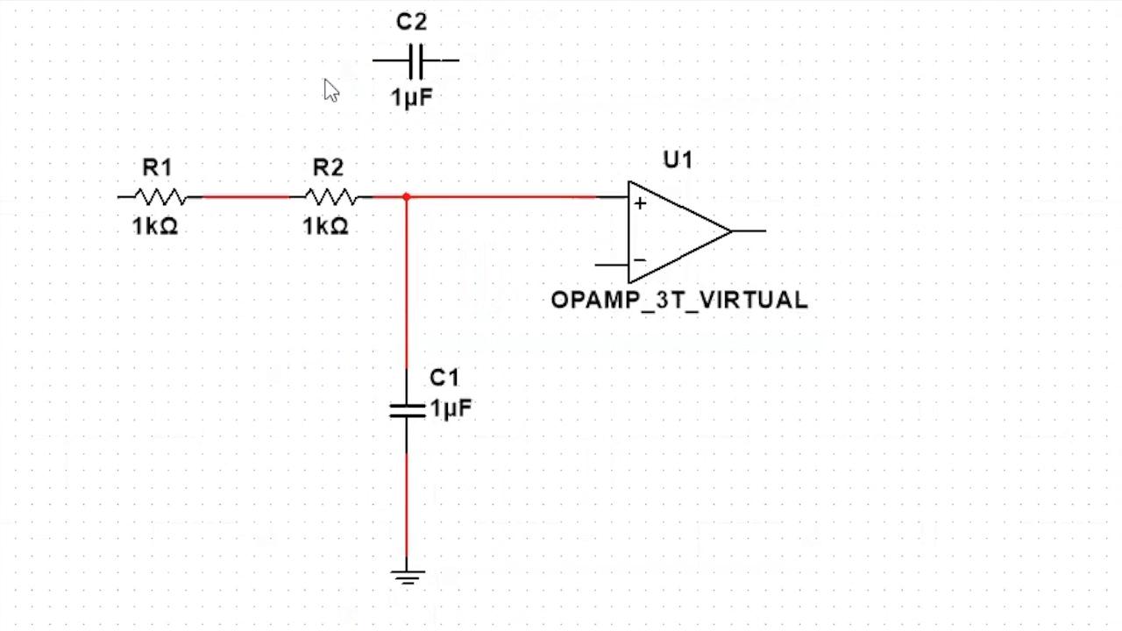
{"action": "left_click", "coordinate": [373, 59]}
{"action": "left_click", "coordinate": [252, 197]}
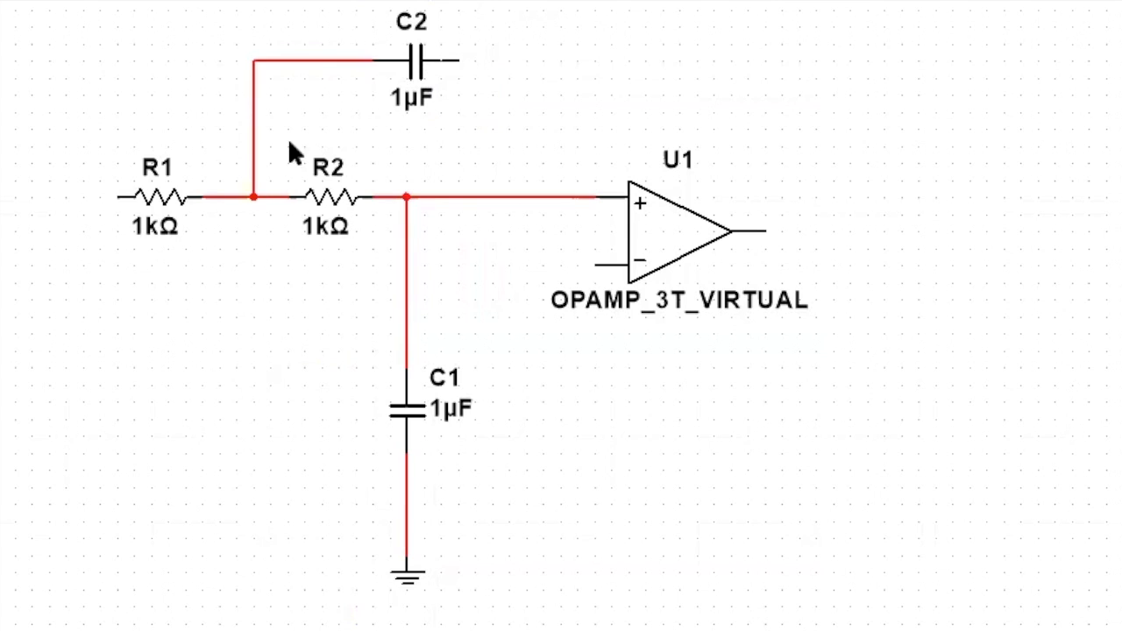
- Place a copy of R2 to the lower right of the op-amp and rotate it 90° to stand vertically
{"action": "left_click", "coordinate": [317, 214]}
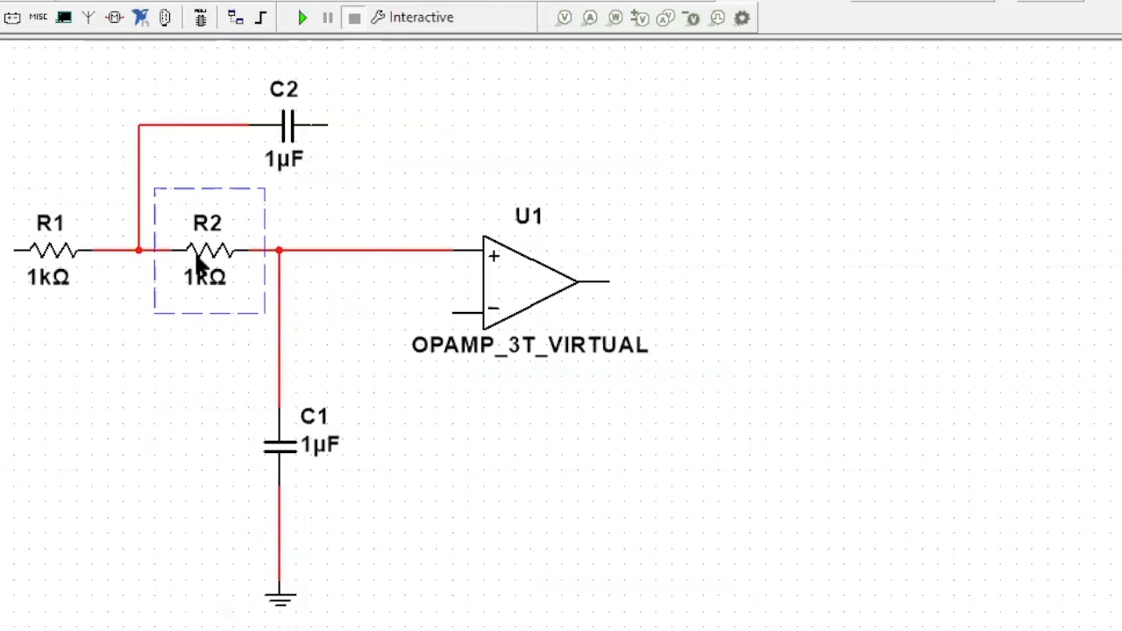
{"action": "key", "text": "ctrl+c"}
{"action": "key", "text": "ctrl+v"}
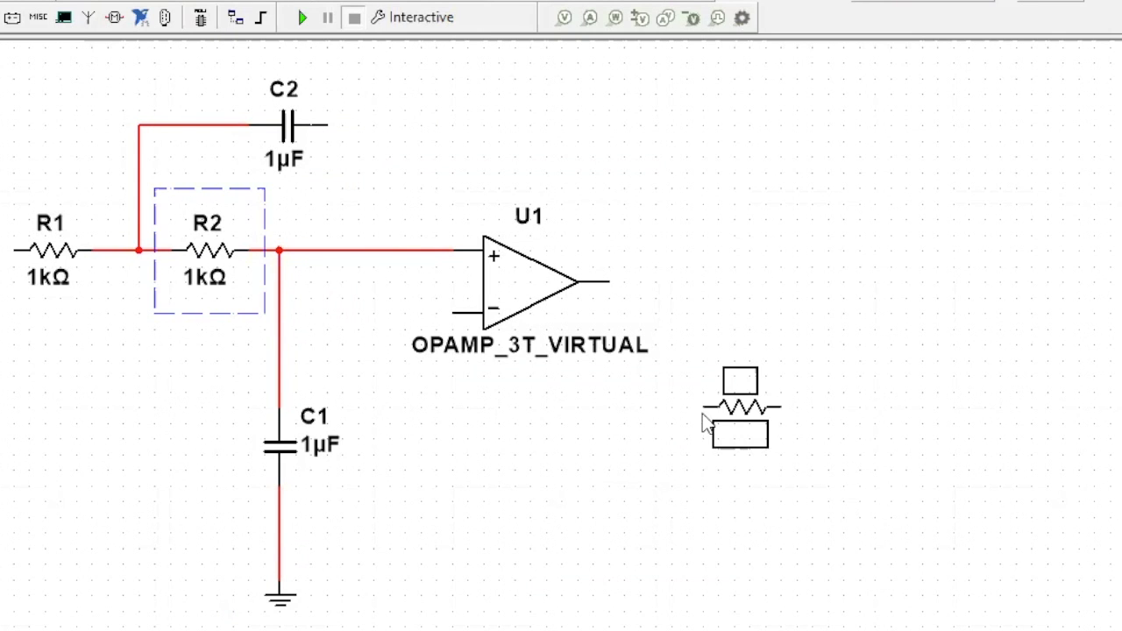
{"action": "left_click", "coordinate": [746, 428]}
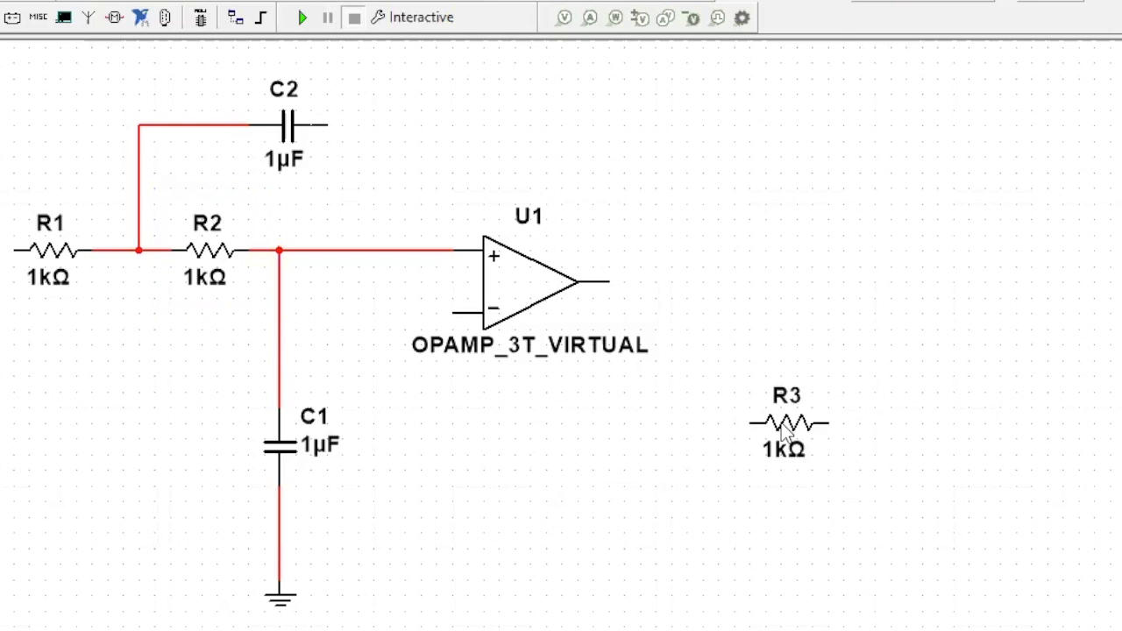
{"action": "right_click", "coordinate": [786, 430]}
{"action": "left_click", "coordinate": [821, 116]}
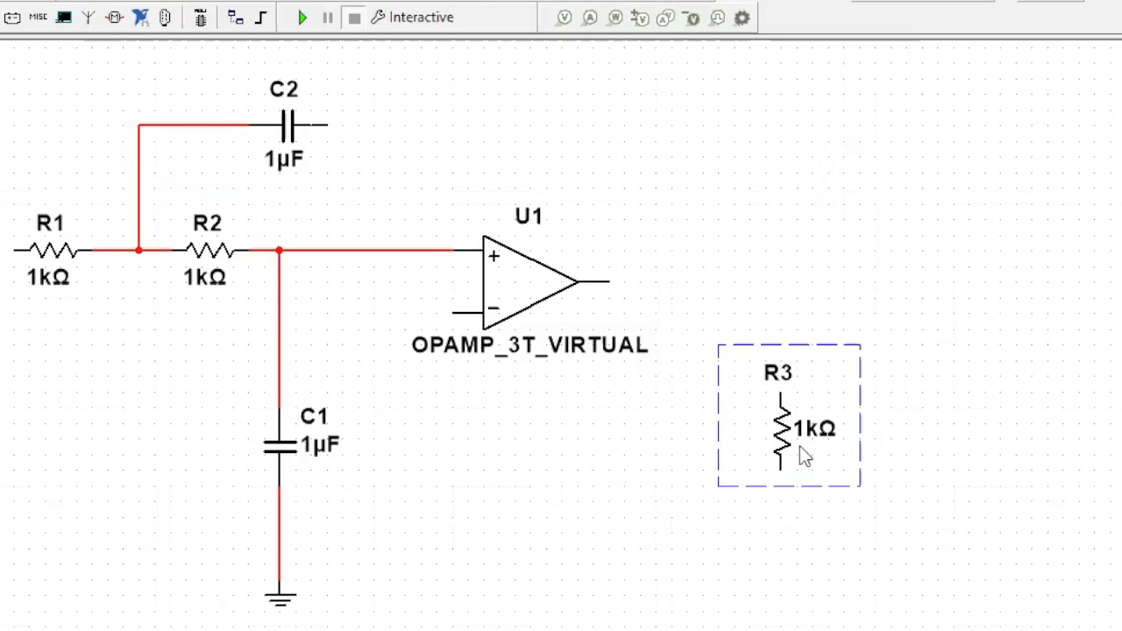
- Place a copy of vertical resistor R3 directly below it and wire the two resistors in series
{"action": "key", "text": "ctrl+c"}
{"action": "key", "text": "ctrl+v"}
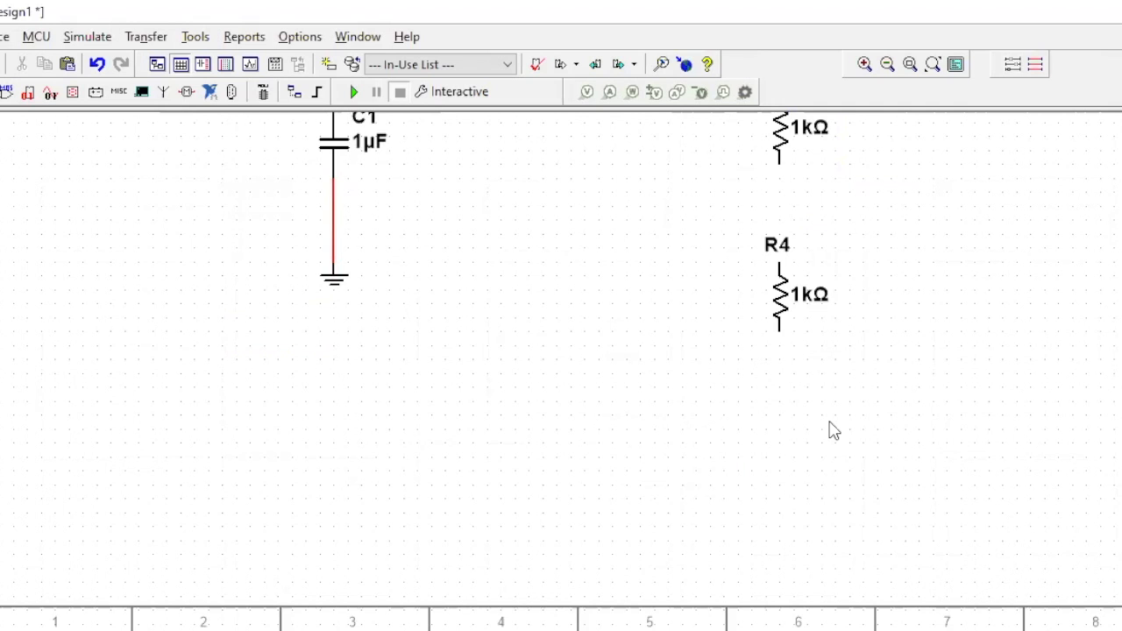
{"action": "scroll", "coordinate": [834, 427], "scroll_direction": "down", "scroll_amount": 1}
{"action": "left_click_drag", "start_coordinate": [886, 422], "coordinate": [844, 524]}
{"action": "left_click_drag", "start_coordinate": [844, 523], "coordinate": [835, 535]}
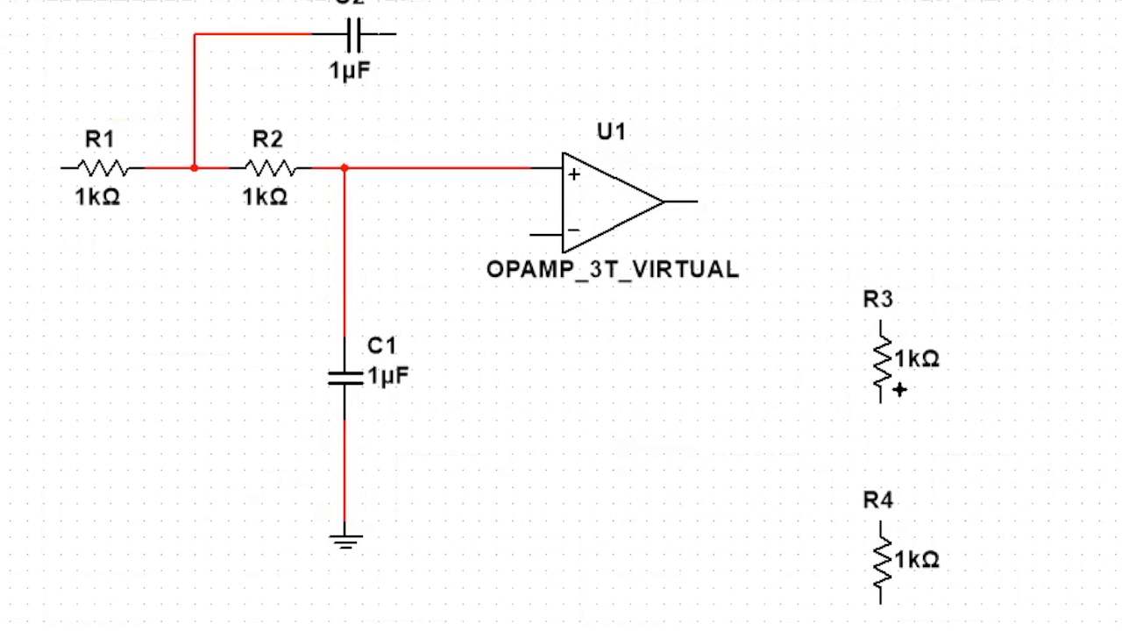
{"action": "left_click", "coordinate": [880, 401]}
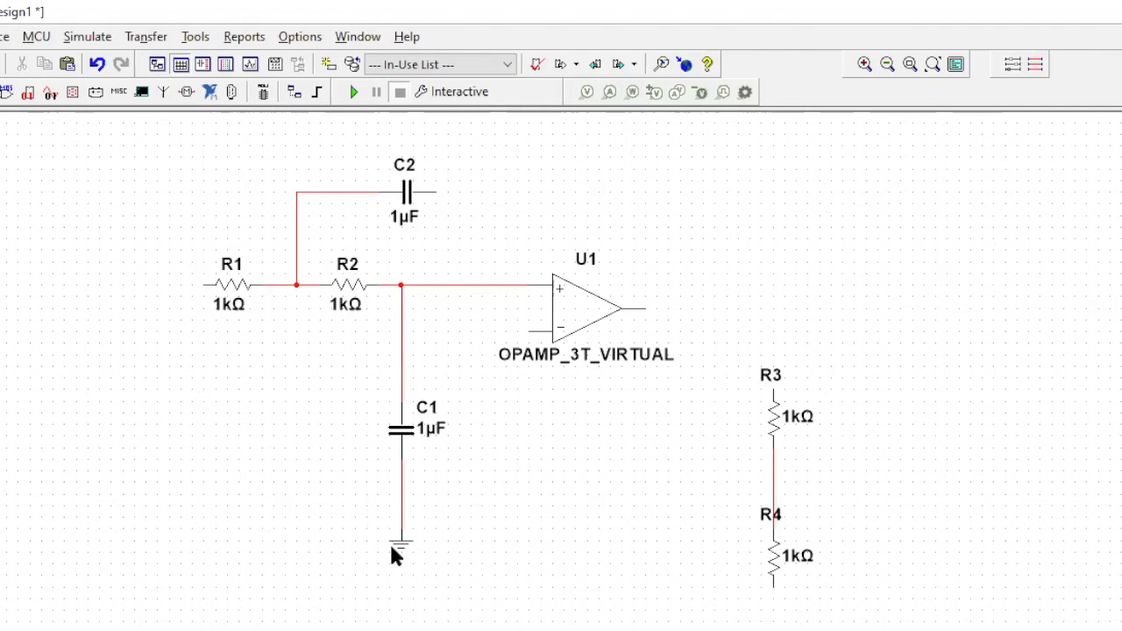
- Place a copy of the ground symbol beneath R4 and wire it to R4's lower lead
{"action": "left_click", "coordinate": [391, 547]}
{"action": "key", "text": "ctrl+c"}
{"action": "key", "text": "ctrl+v"}
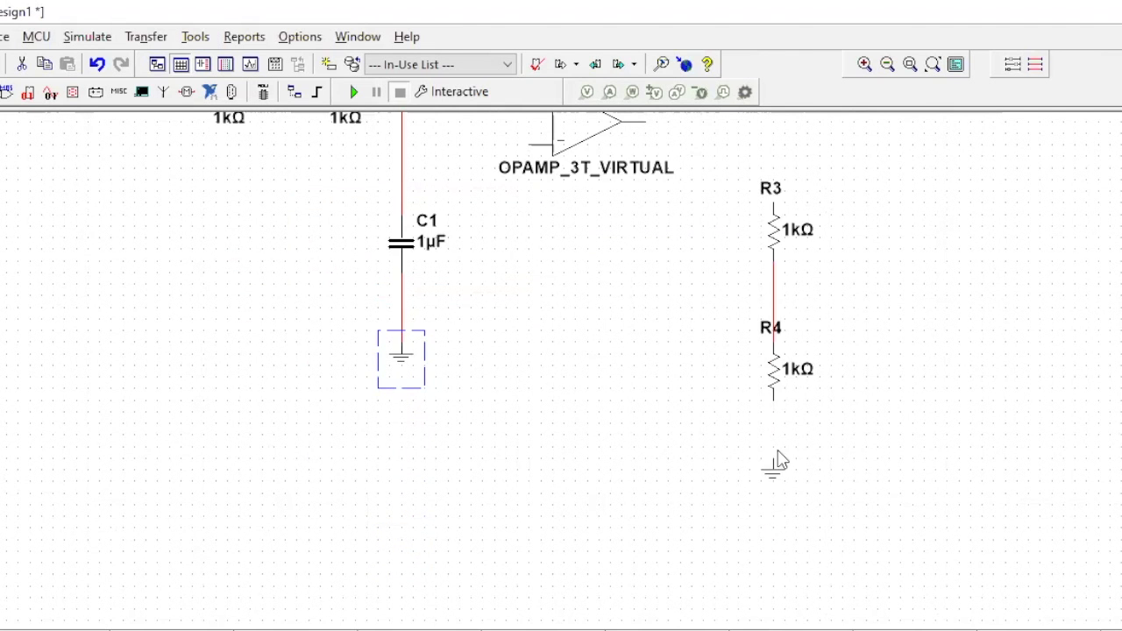
{"action": "left_click", "coordinate": [778, 452]}
{"action": "left_click", "coordinate": [773, 443]}
{"action": "left_click", "coordinate": [773, 402]}
{"action": "scroll", "coordinate": [808, 318], "scroll_direction": "up", "scroll_amount": 2}
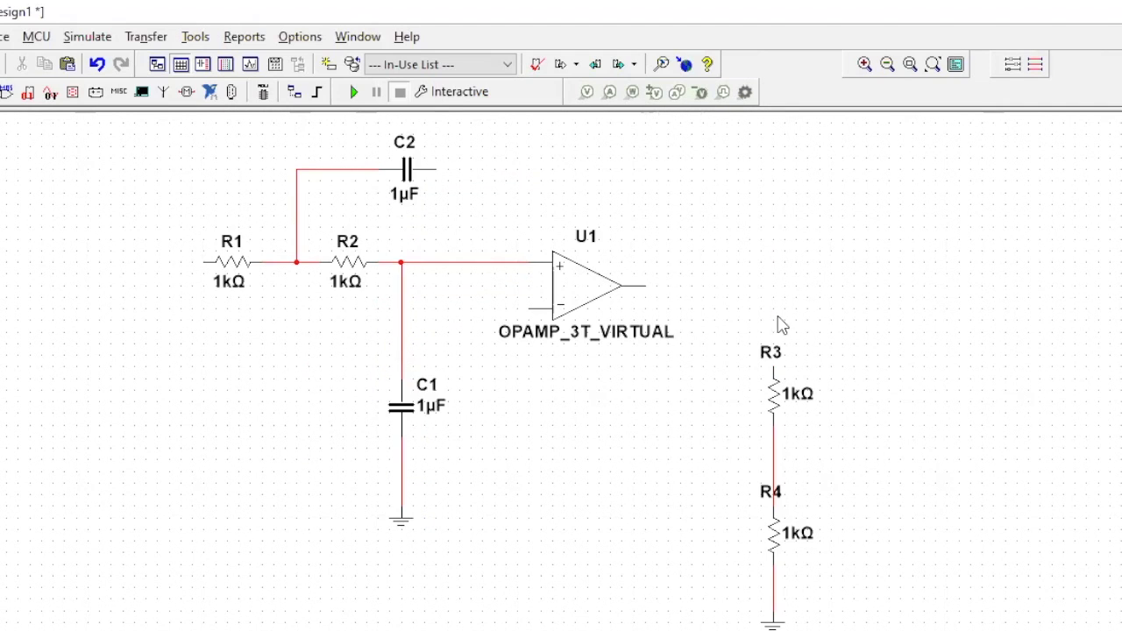
- Wire the op-amp output to the upper lead of R3 and the right lead of C2 to the output wire
{"action": "left_click", "coordinate": [645, 285]}
{"action": "left_click", "coordinate": [773, 368]}
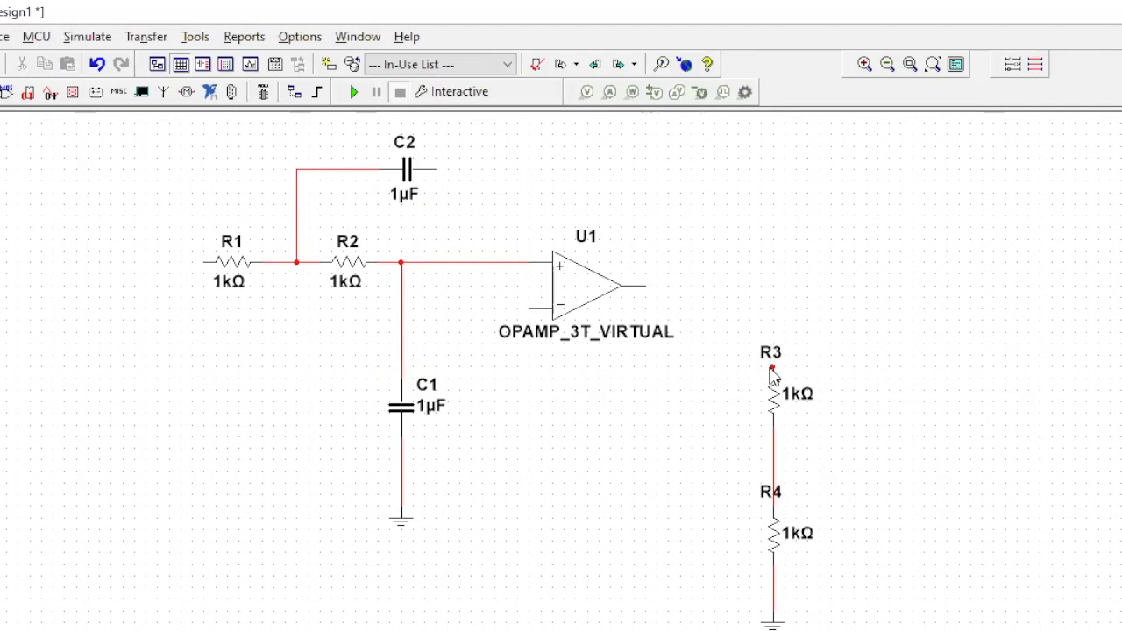
{"action": "left_click", "coordinate": [431, 167]}
{"action": "left_click", "coordinate": [675, 286]}
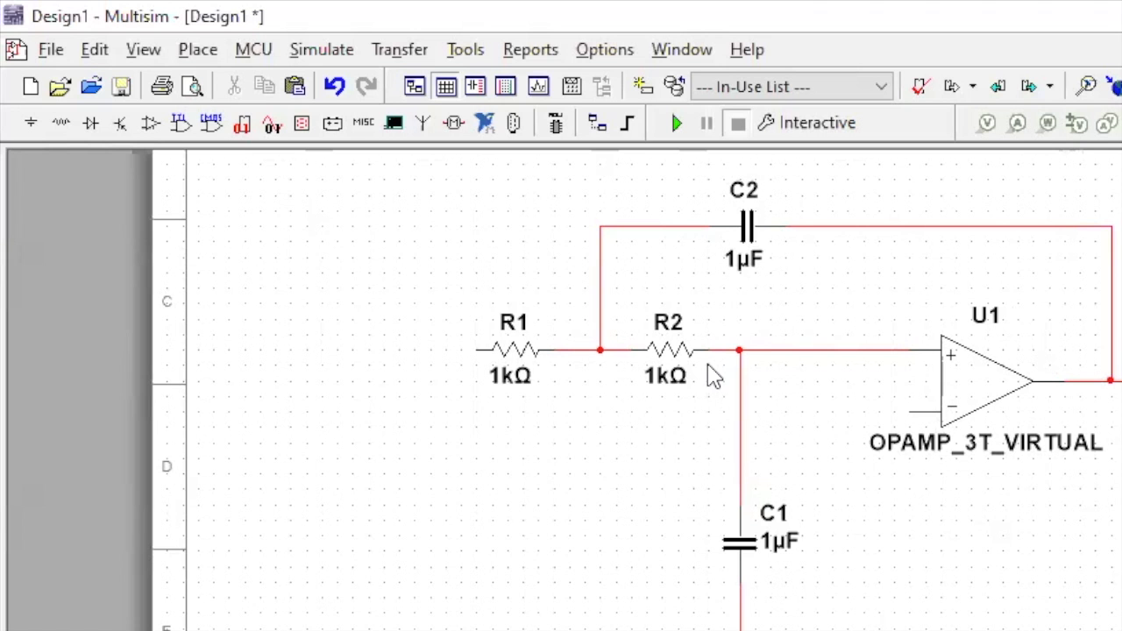
- Place a multimeter to the left of R1 and flip it horizontally
{"action": "left_click", "coordinate": [298, 51]}
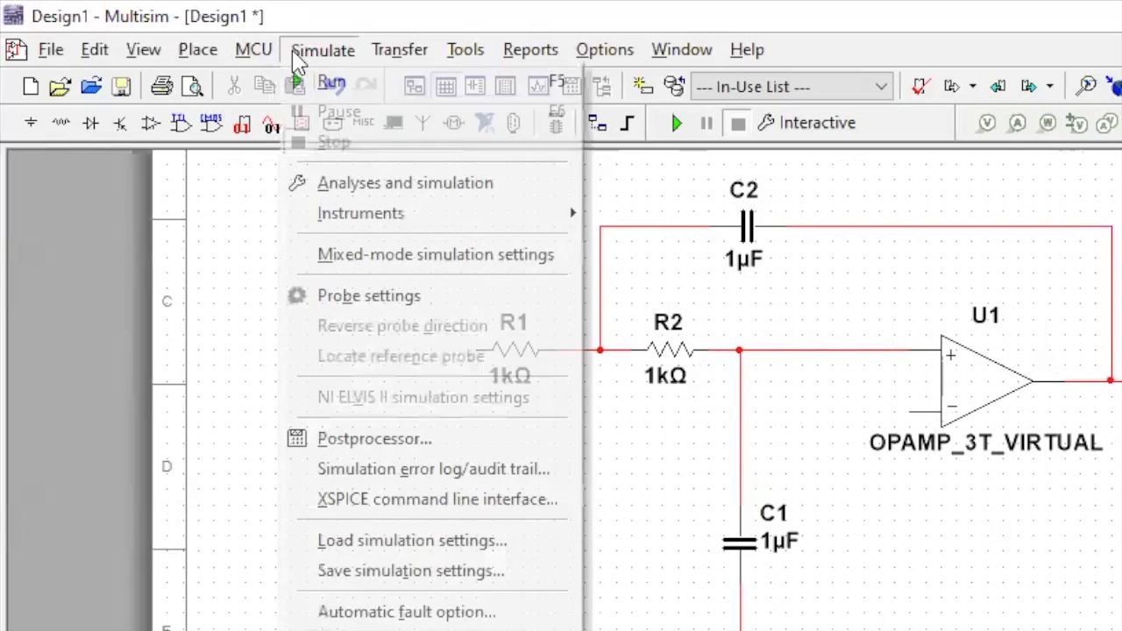
{"action": "mouse_move", "coordinate": [351, 215]}
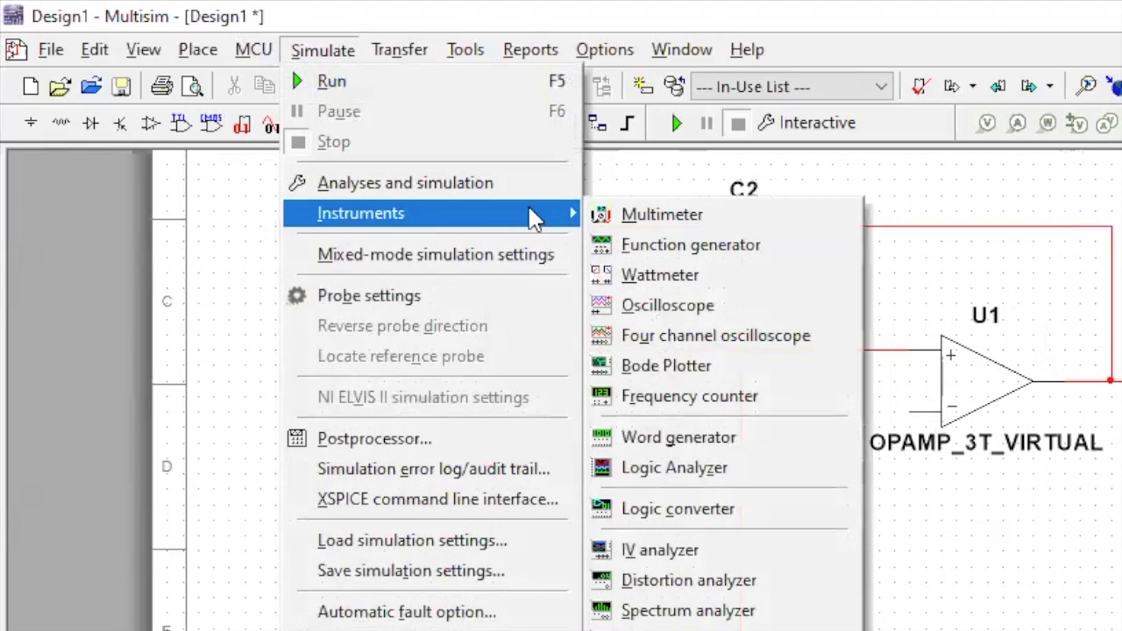
{"action": "left_click", "coordinate": [650, 217]}
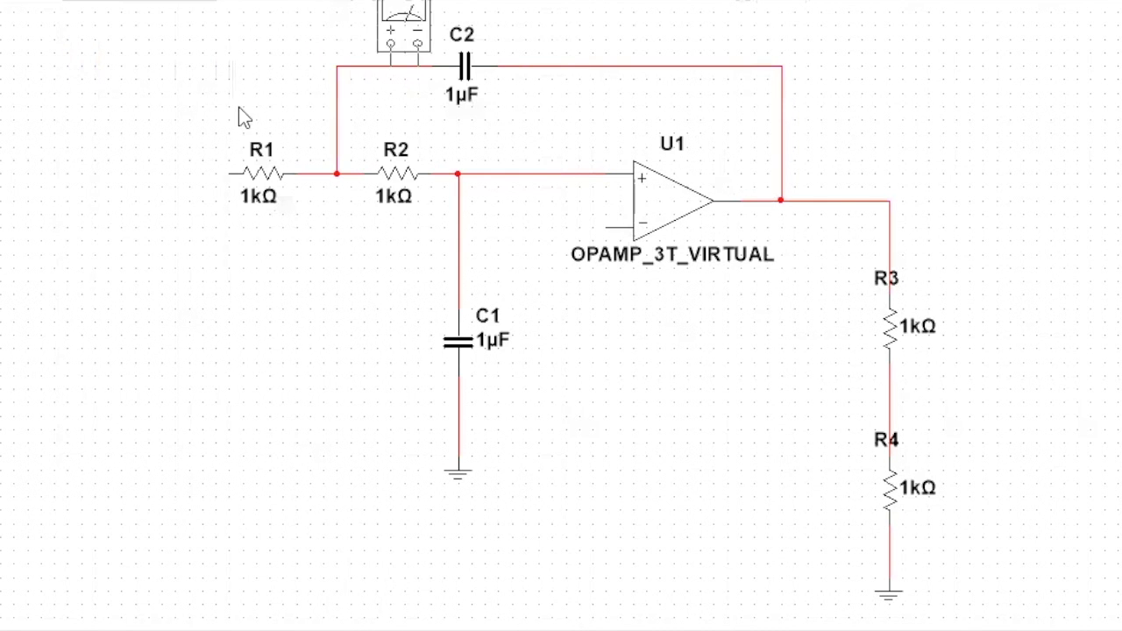
{"action": "left_click", "coordinate": [317, 419]}
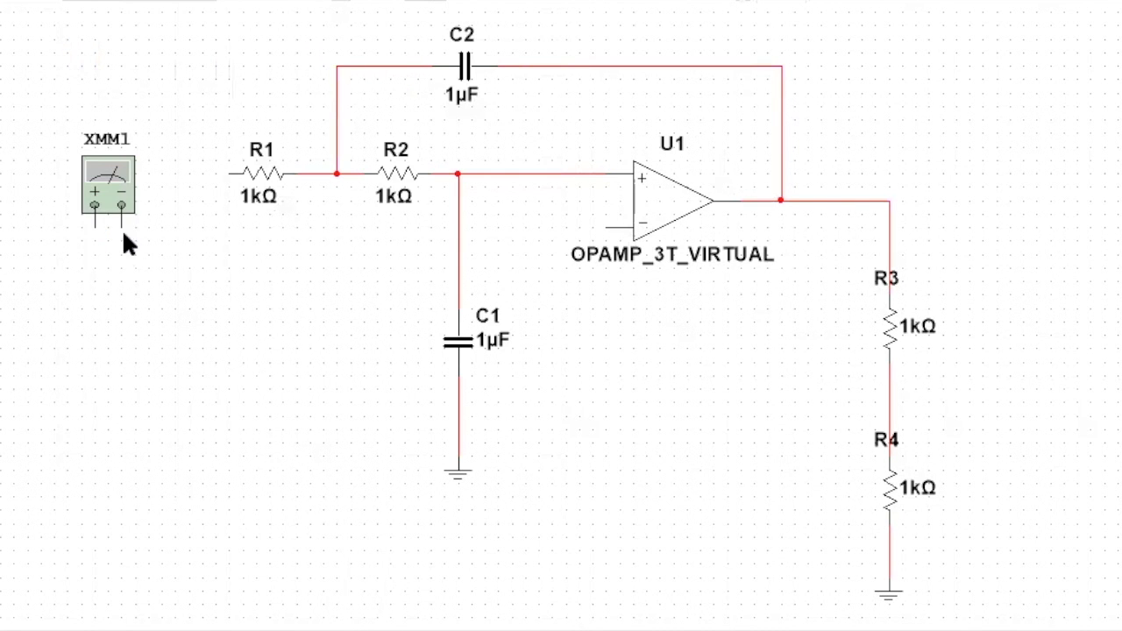
{"action": "right_click", "coordinate": [118, 191]}
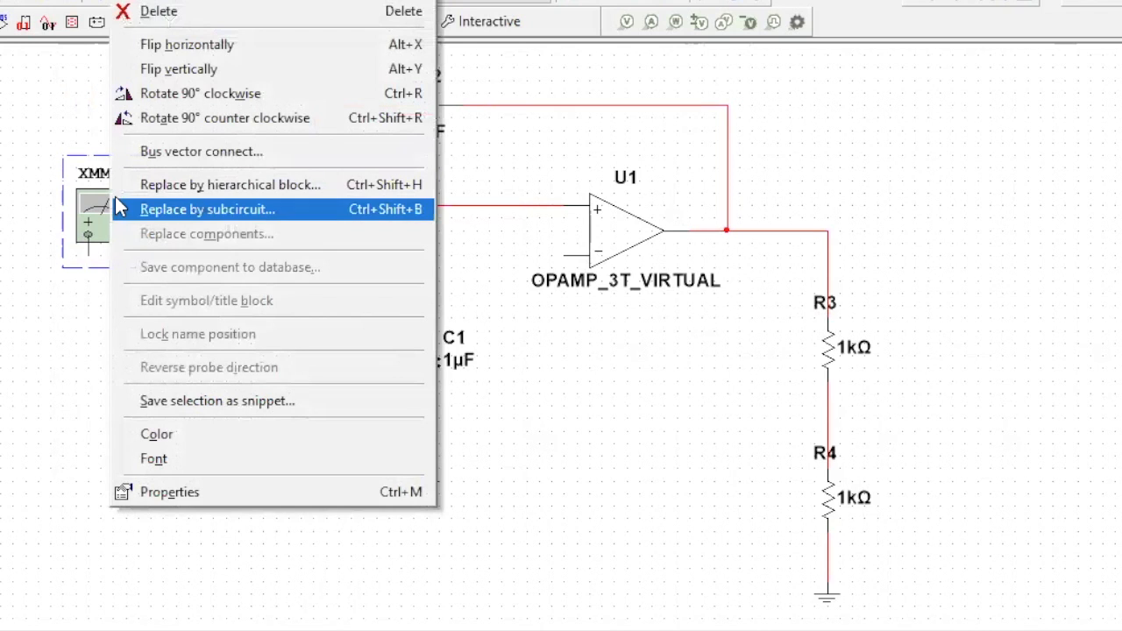
{"action": "left_click", "coordinate": [209, 51]}
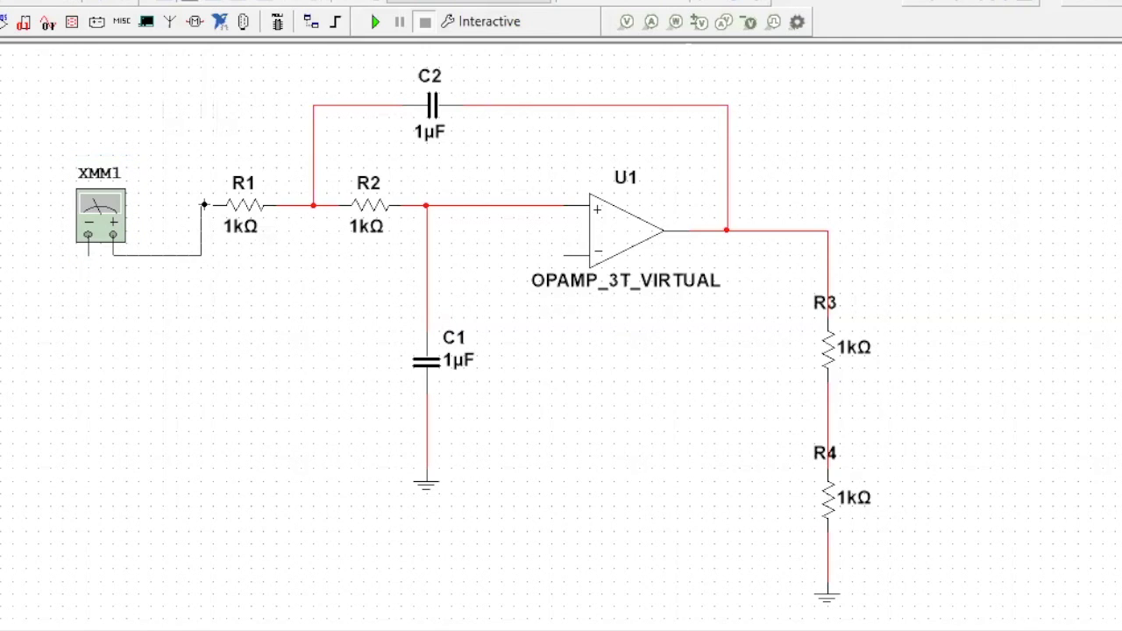
- Wire the multimeter's positive terminal to R1's left lead and its negative terminal to a copied ground symbol placed below it
{"action": "left_click", "coordinate": [208, 204]}
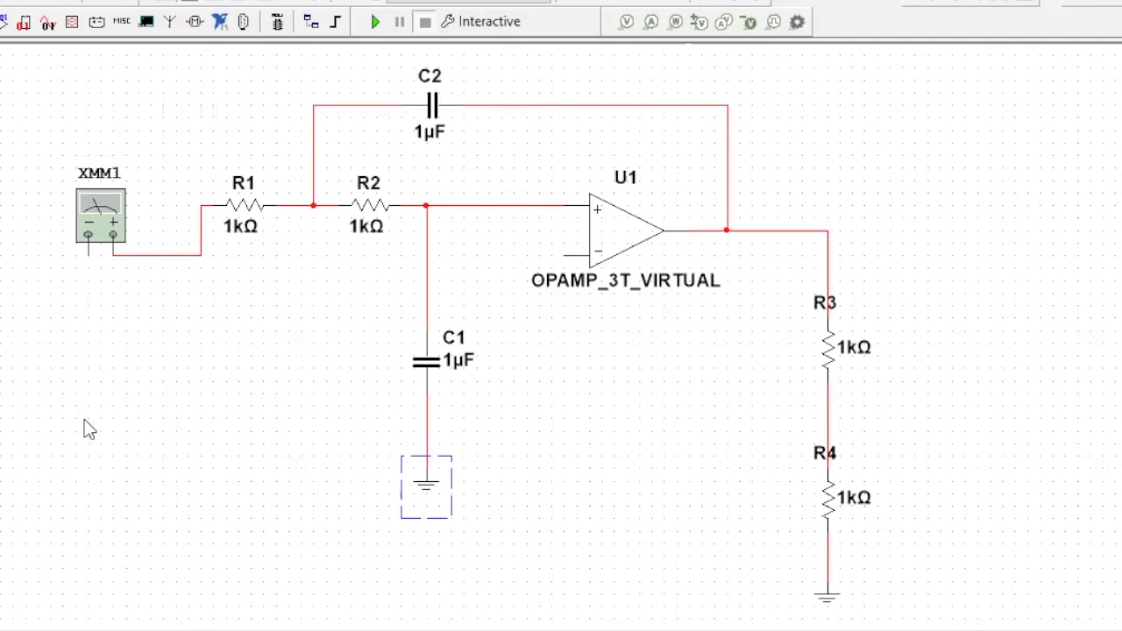
{"action": "left_click", "coordinate": [88, 396]}
{"action": "left_click", "coordinate": [86, 257]}
{"action": "left_click", "coordinate": [87, 394]}
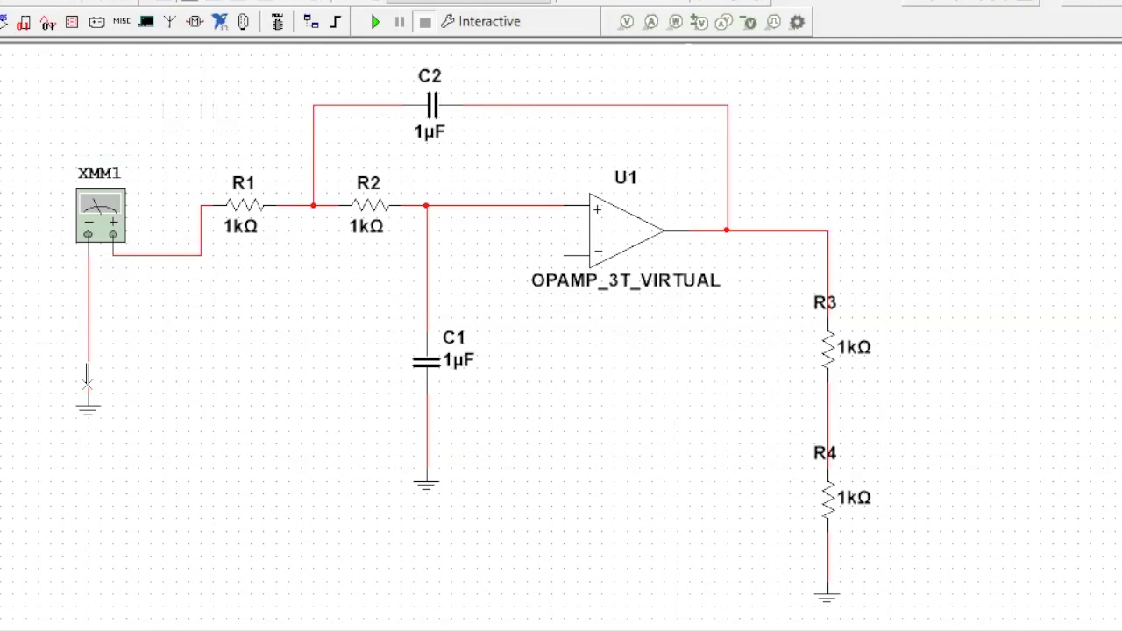
- Place a copy of multimeter XMM1 to the upper right of the circuit and flip the copy horizontally
{"action": "left_click", "coordinate": [110, 215]}
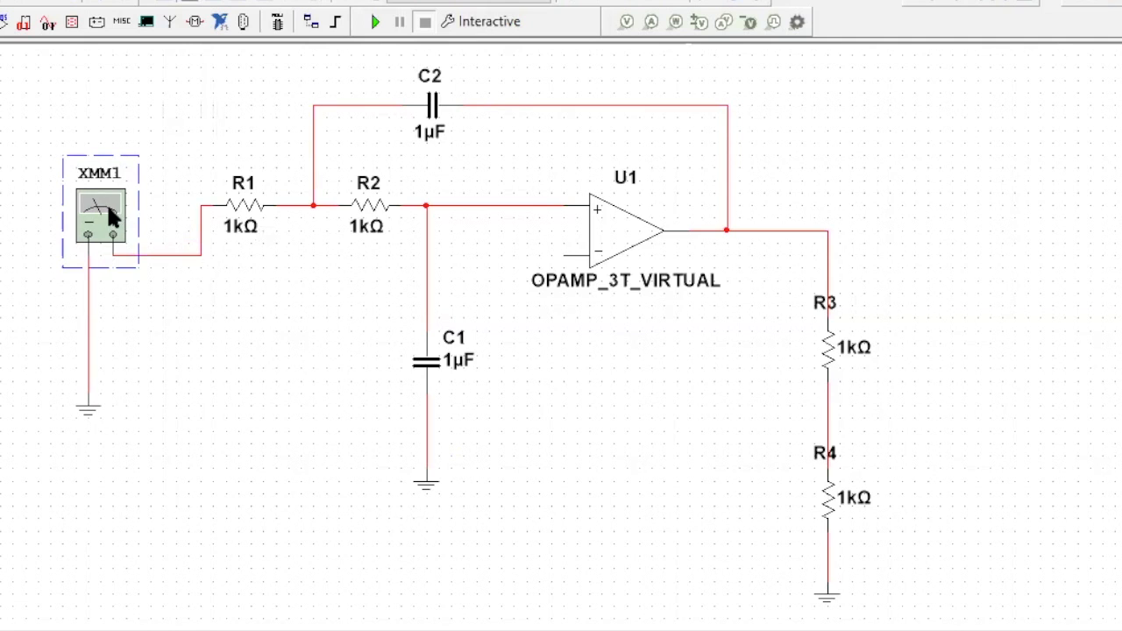
{"action": "key", "text": "ctrl+c"}
{"action": "key", "text": "ctrl+v"}
{"action": "left_click", "coordinate": [942, 197]}
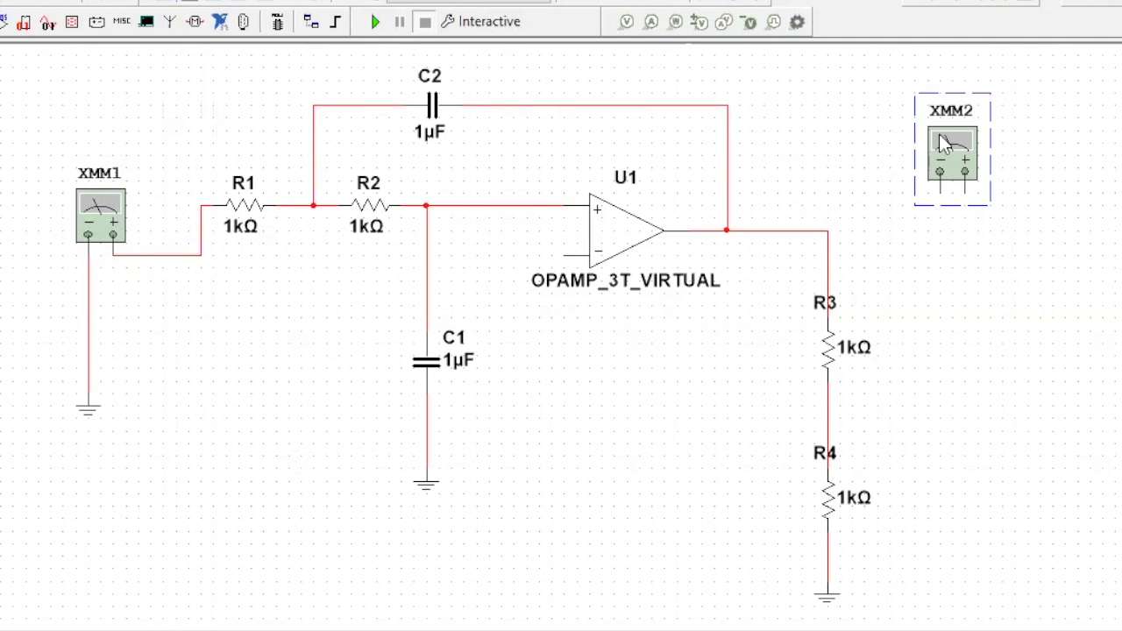
{"action": "right_click", "coordinate": [852, 144]}
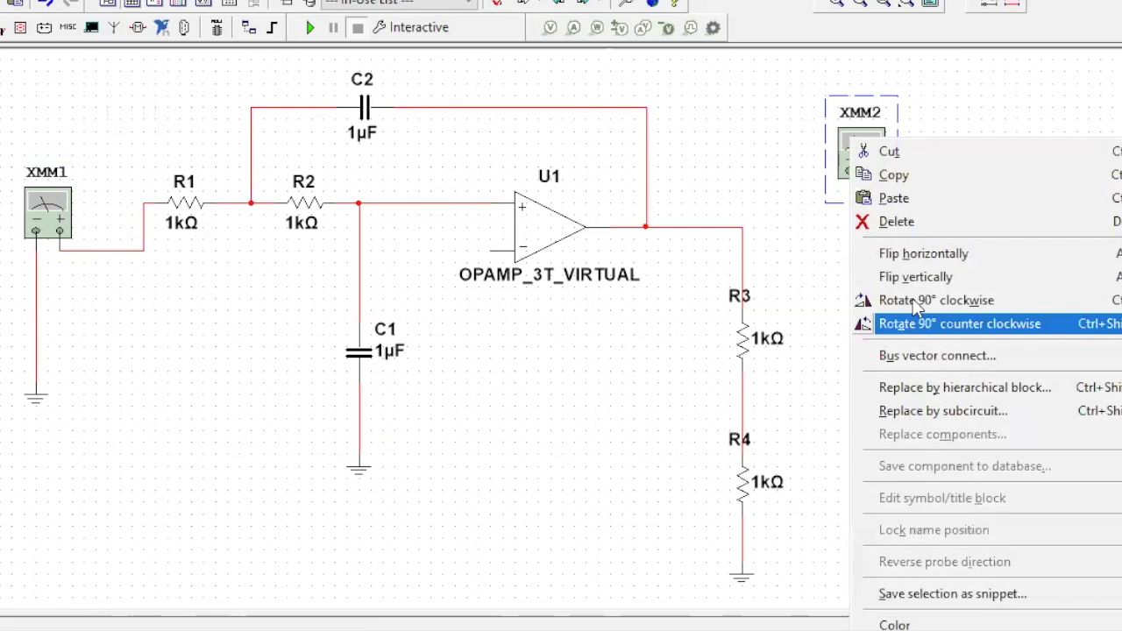
{"action": "left_click", "coordinate": [922, 253]}
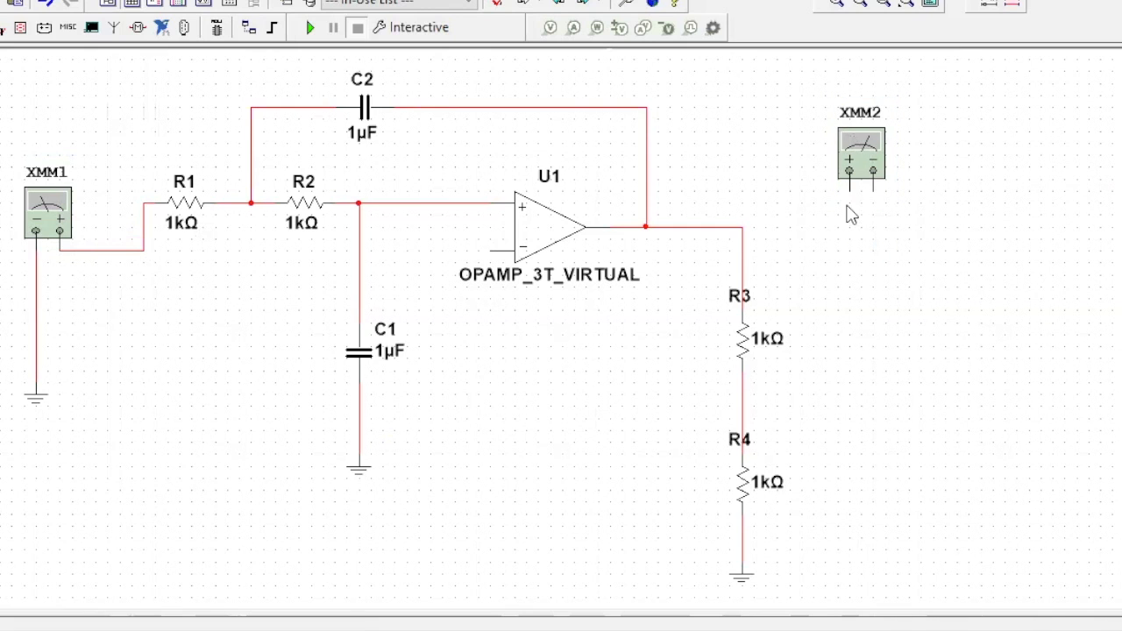
- Wire XMM2's positive terminal to the op-amp output line and its negative terminal to a copied ground symbol placed below it
{"action": "left_click_drag", "start_coordinate": [847, 193], "coordinate": [742, 227]}
{"action": "left_click", "coordinate": [741, 579]}
{"action": "key", "text": "ctrl+c"}
{"action": "key", "text": "ctrl+v"}
{"action": "left_click", "coordinate": [885, 309]}
- Wire the op-amp's inverting input to the node between R3 and R4
{"action": "left_click", "coordinate": [491, 251]}
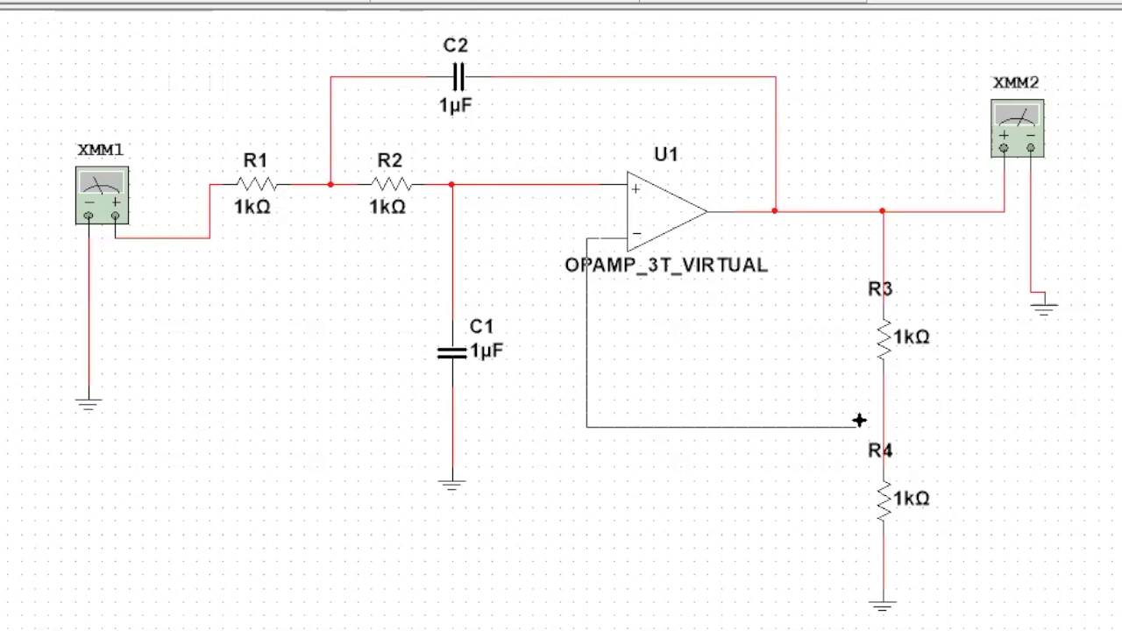
{"action": "left_click", "coordinate": [880, 424]}
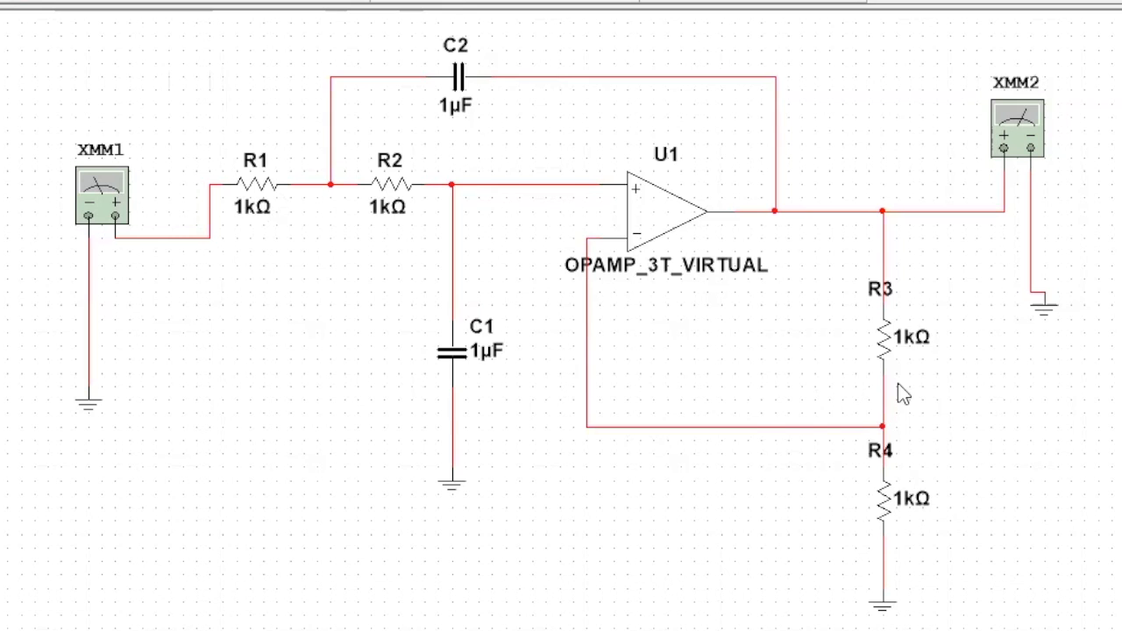
- Place a function generator at the upper left of the schematic and delete multimeter XMM1
{"action": "left_click", "coordinate": [275, 43]}
{"action": "mouse_move", "coordinate": [298, 185]}
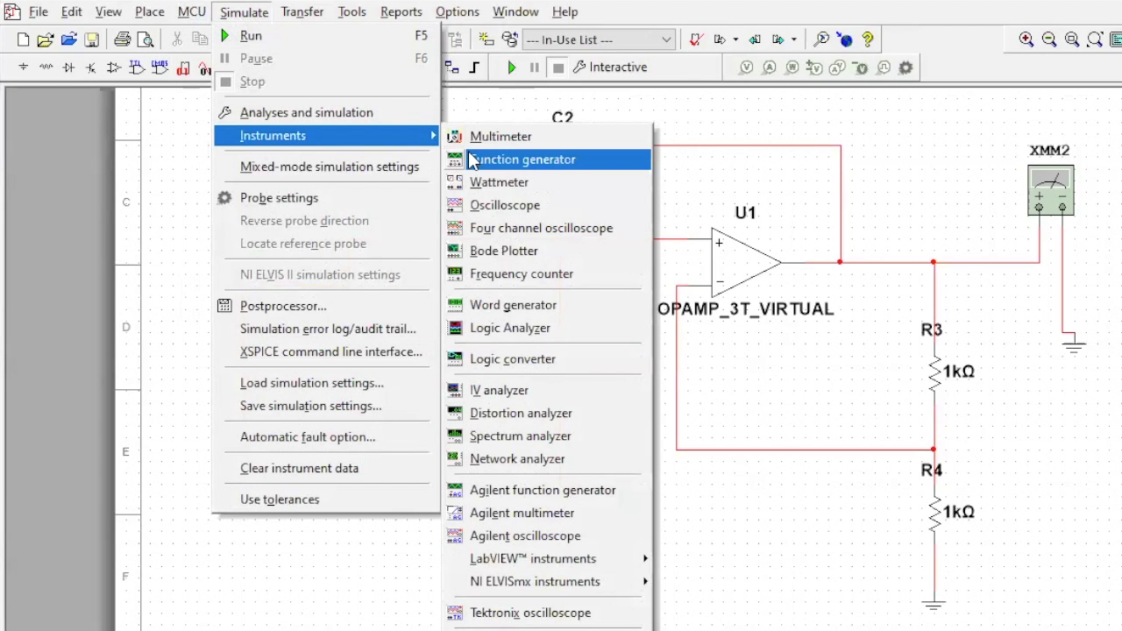
{"action": "left_click", "coordinate": [472, 159]}
{"action": "left_click", "coordinate": [172, 180]}
{"action": "left_click", "coordinate": [267, 240]}
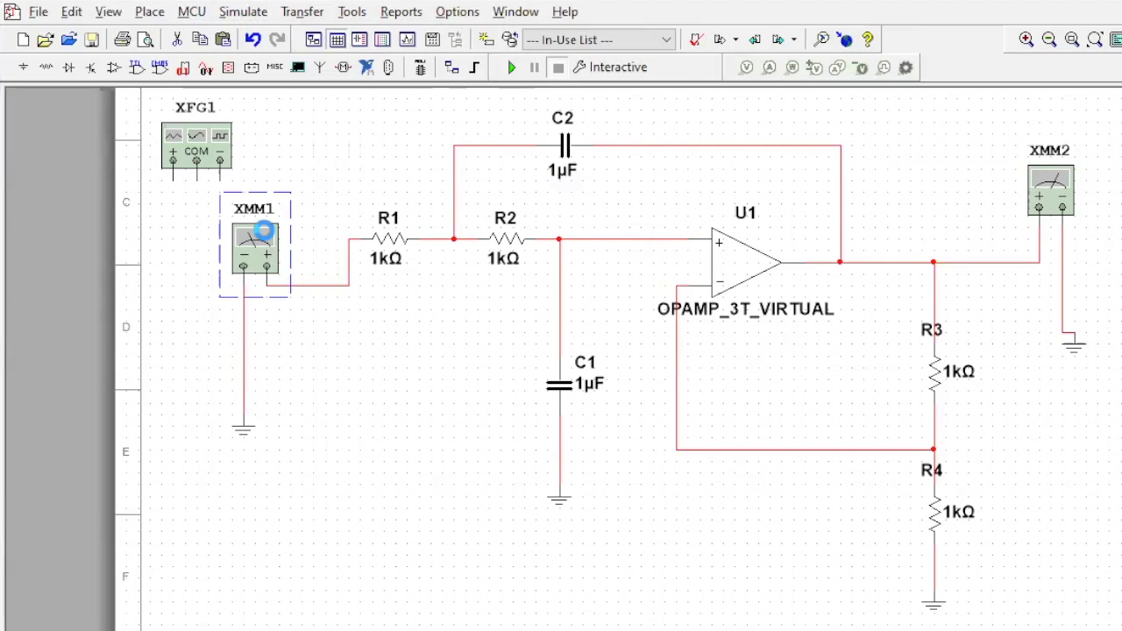
{"action": "key", "text": "Delete"}
- Flip the function generator horizontally beside R1, wiring its positive terminal to R1 and its negative terminal to the unconnected ground
{"action": "left_click", "coordinate": [216, 151]}
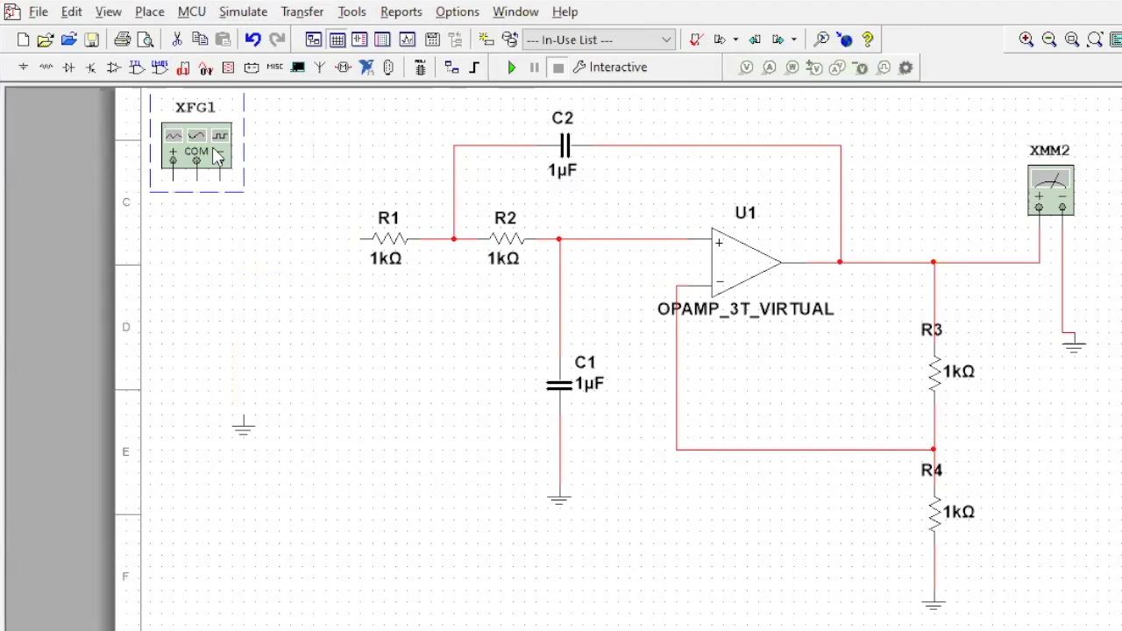
{"action": "right_click", "coordinate": [215, 150]}
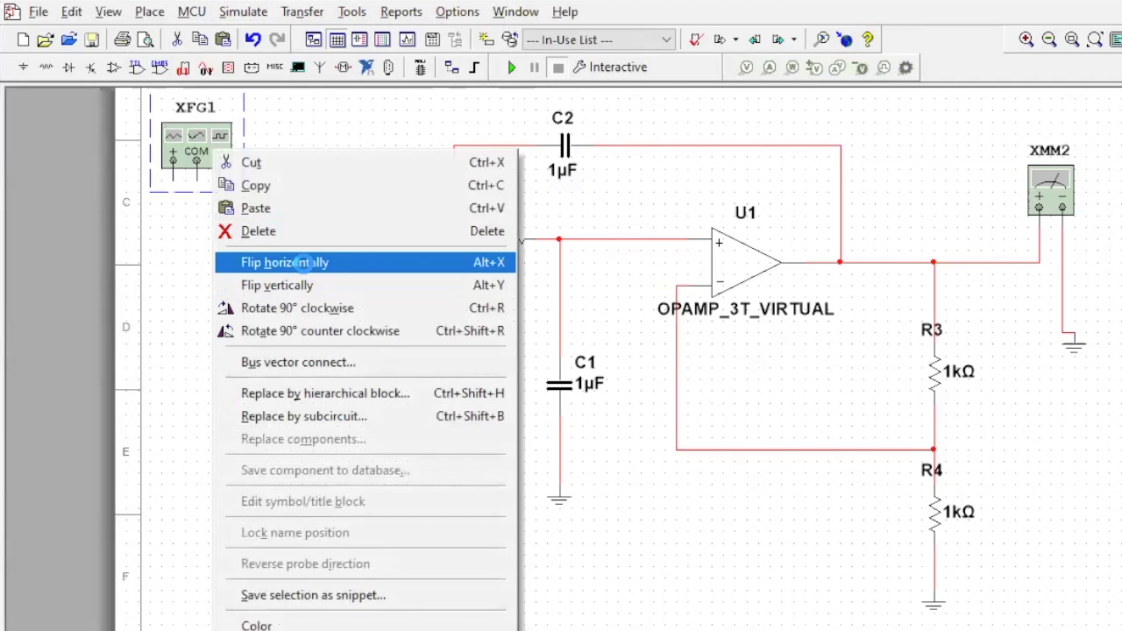
{"action": "left_click", "coordinate": [290, 262]}
{"action": "left_click", "coordinate": [360, 239]}
{"action": "left_click", "coordinate": [290, 236]}
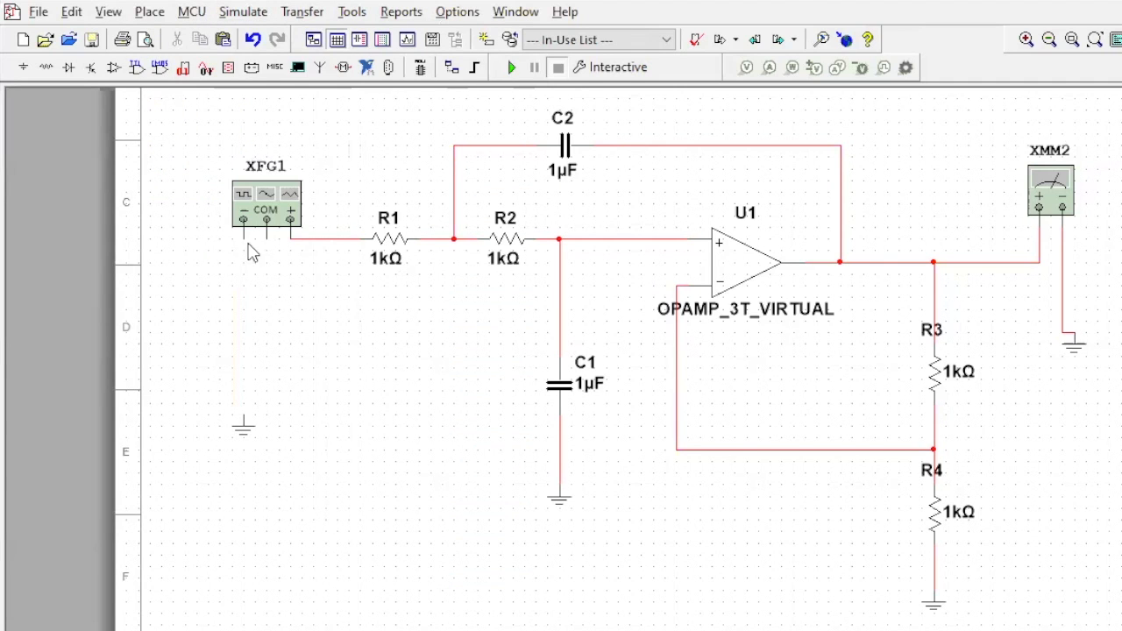
{"action": "left_click", "coordinate": [244, 414]}
- Add the text label "Low-Pass Filter" in the empty area below the circuit
{"action": "left_click", "coordinate": [154, 14]}
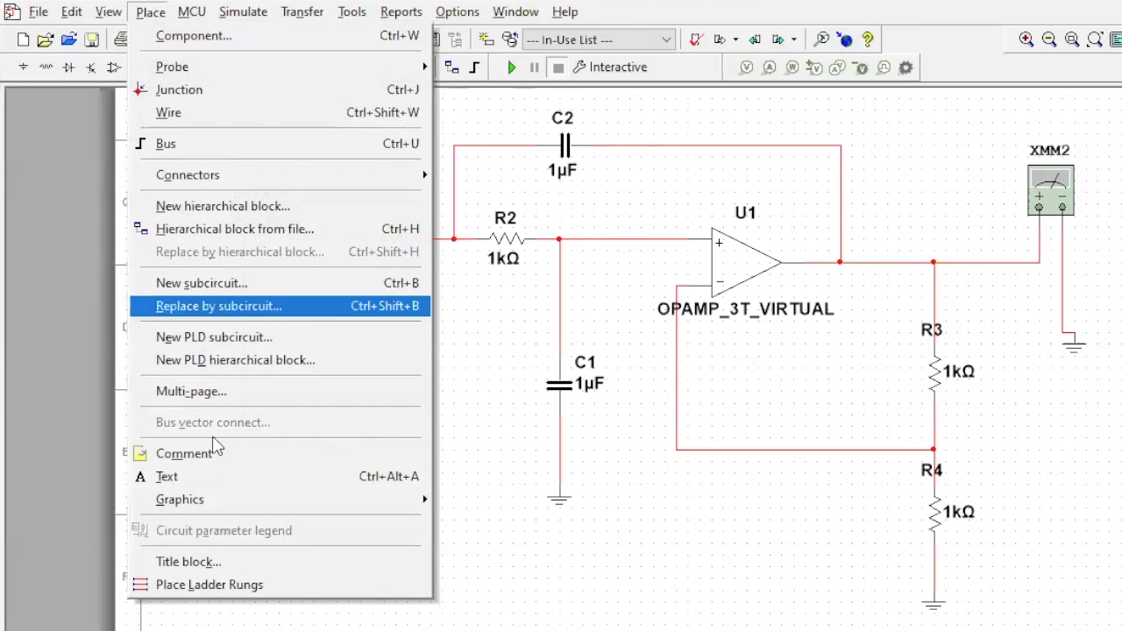
{"action": "left_click", "coordinate": [206, 476]}
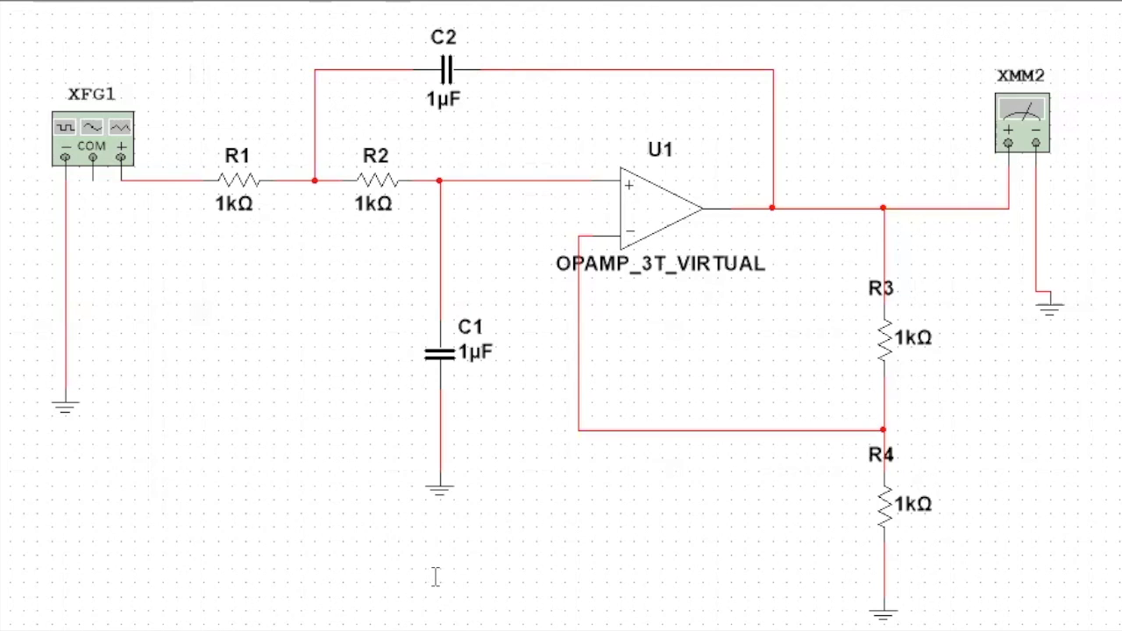
{"action": "scroll", "coordinate": [436, 576], "scroll_direction": "down", "scroll_amount": 1}
{"action": "left_click_drag", "start_coordinate": [560, 547], "coordinate": [542, 426]}
{"action": "left_click", "coordinate": [85, 438]}
{"action": "type", "text": "Low-Pass Filter"}
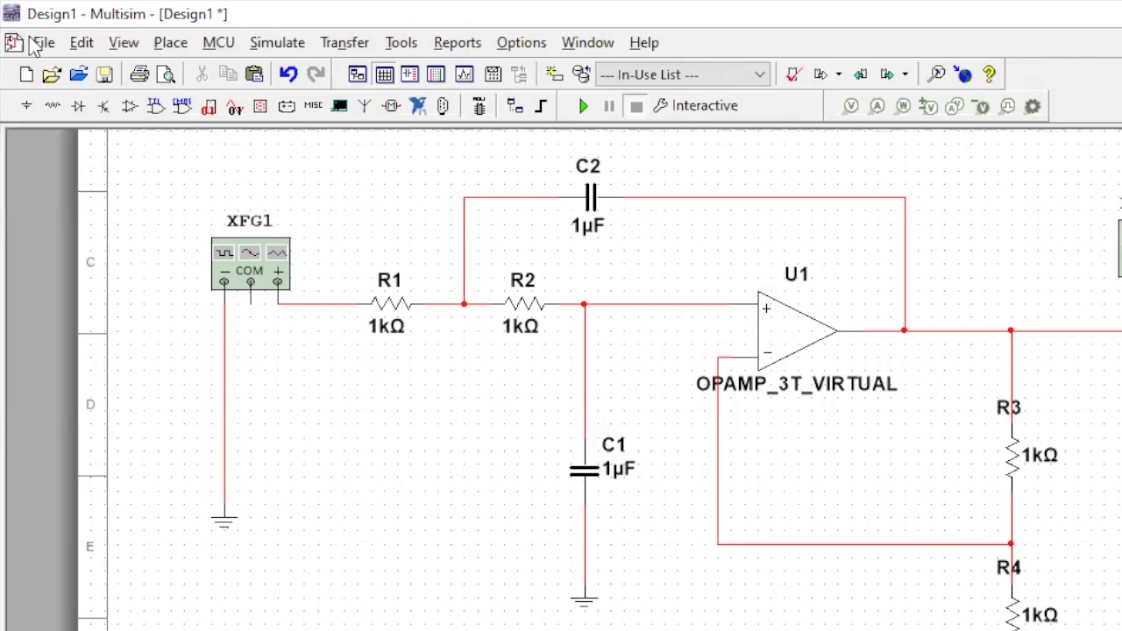
- Create a new blank design
{"action": "left_click", "coordinate": [30, 46]}
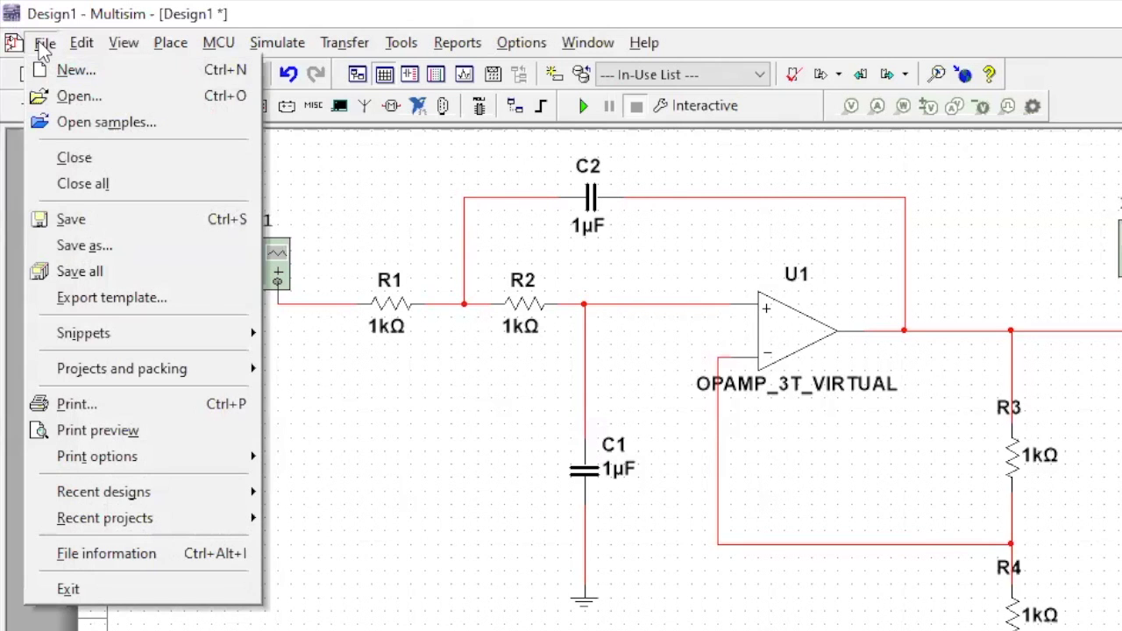
{"action": "left_click", "coordinate": [75, 70]}
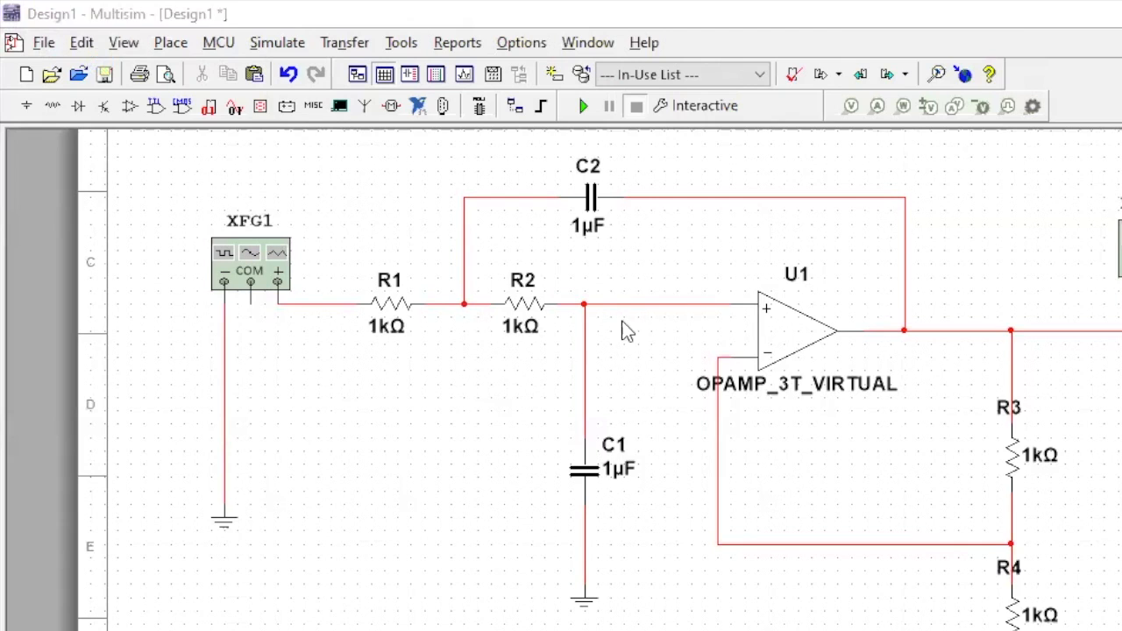
{"action": "left_click", "coordinate": [756, 593]}
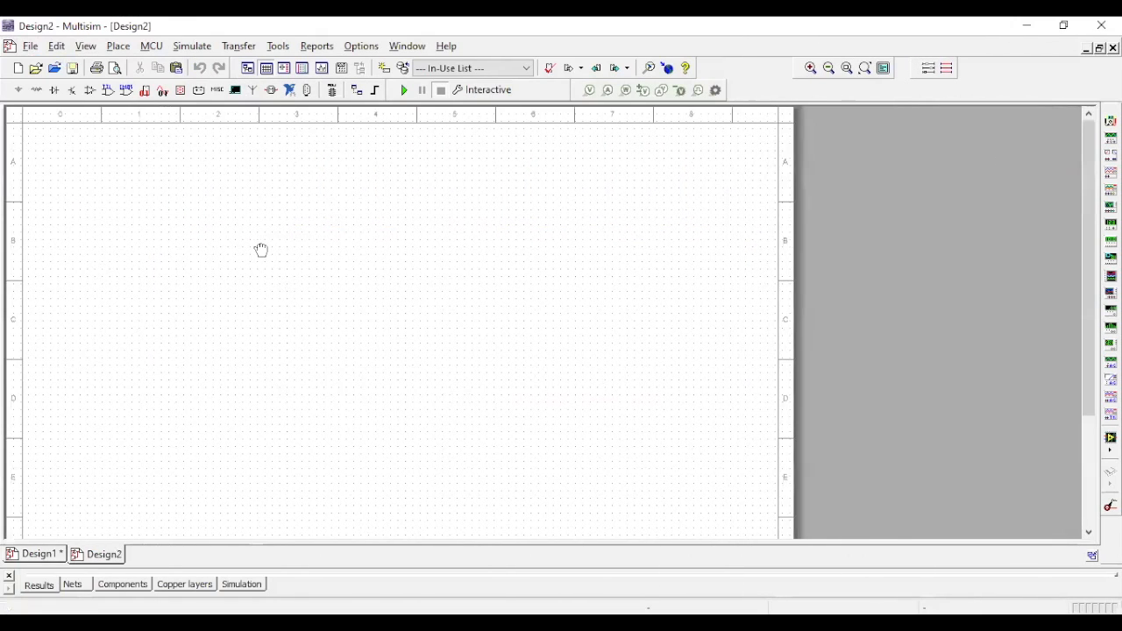
- Place an OPAMP_3T_VIRTUAL from the Analog group's ANALOG_VIRTUAL family near the middle of the new sheet
{"action": "scroll", "coordinate": [276, 254], "scroll_direction": "up", "scroll_amount": 4}
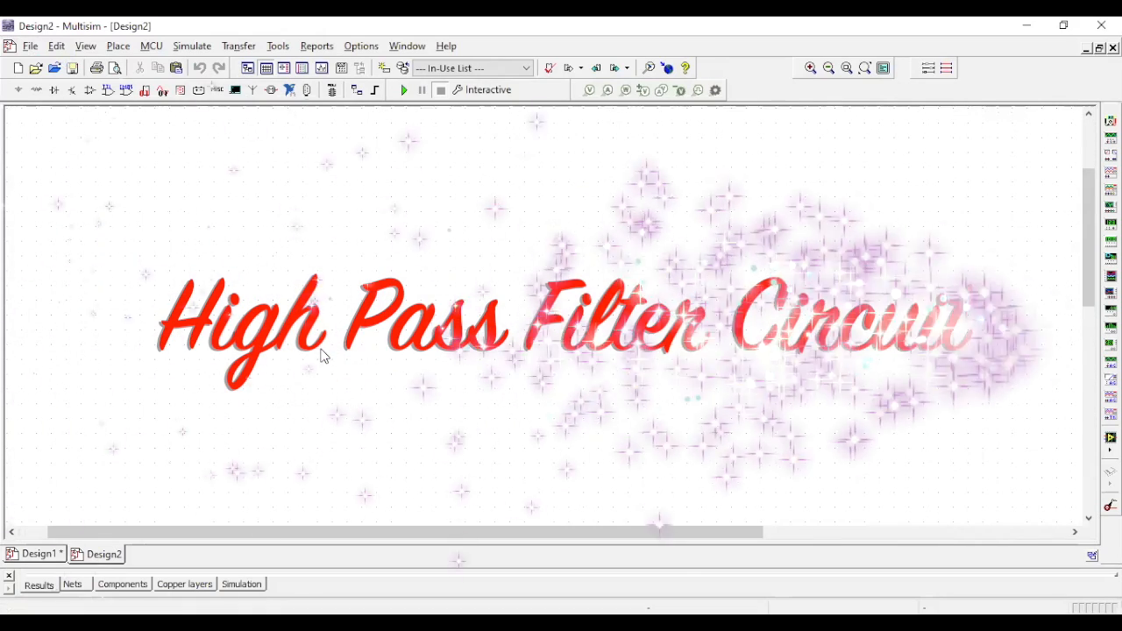
{"action": "scroll", "coordinate": [324, 355], "scroll_direction": "down", "scroll_amount": 2}
{"action": "left_click_drag", "start_coordinate": [391, 354], "coordinate": [282, 349]}
{"action": "left_click", "coordinate": [119, 46]}
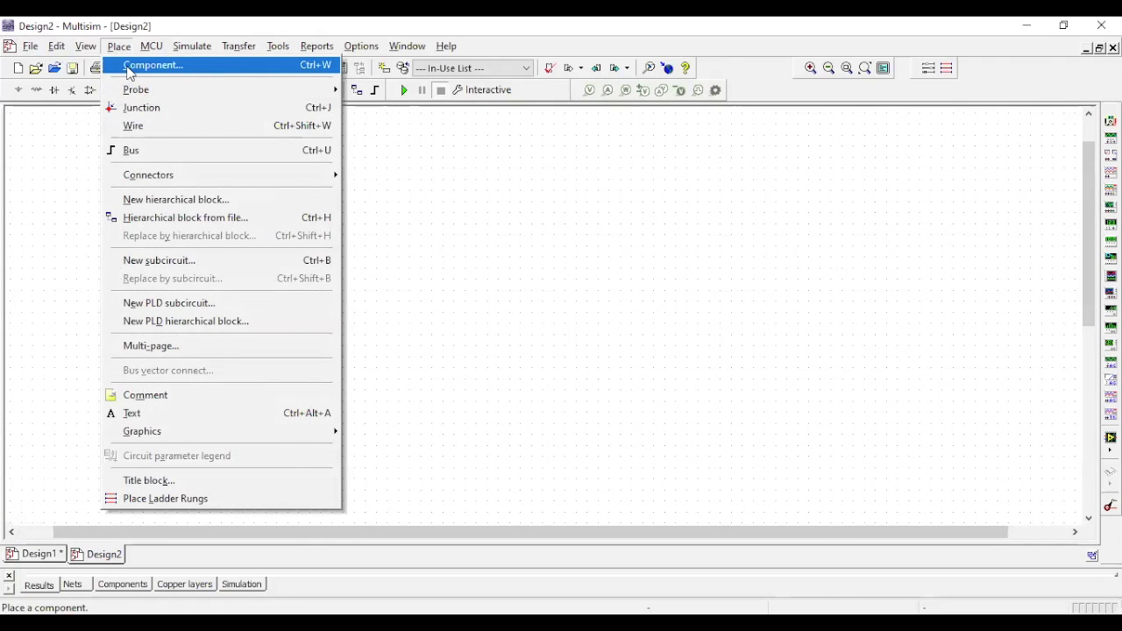
{"action": "left_click", "coordinate": [129, 68]}
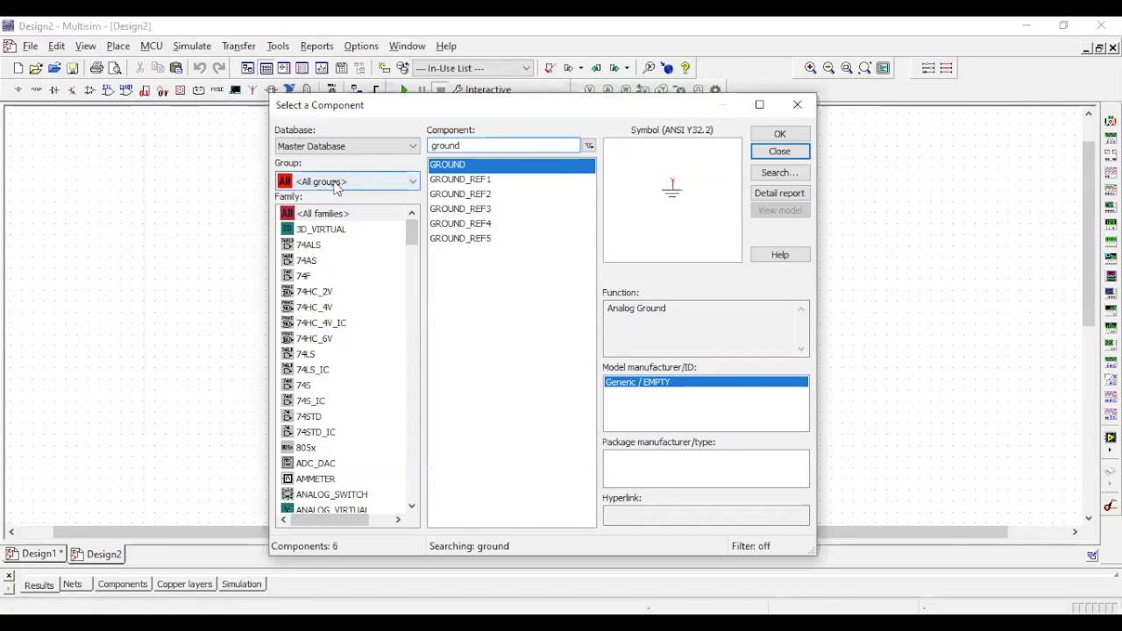
{"action": "left_click", "coordinate": [335, 182]}
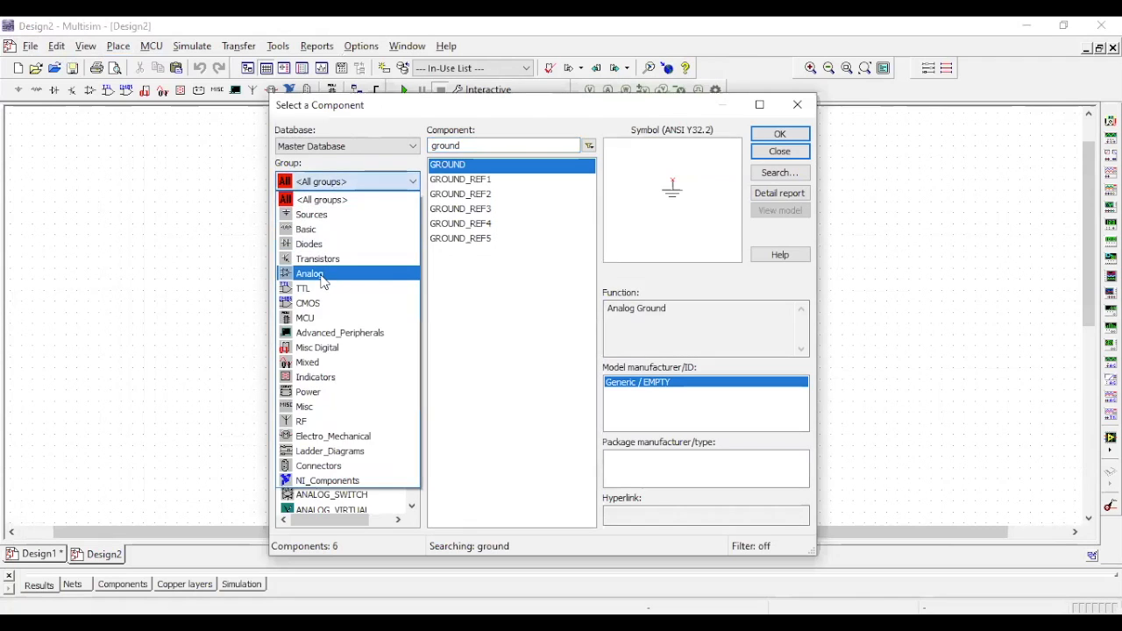
{"action": "left_click", "coordinate": [320, 275]}
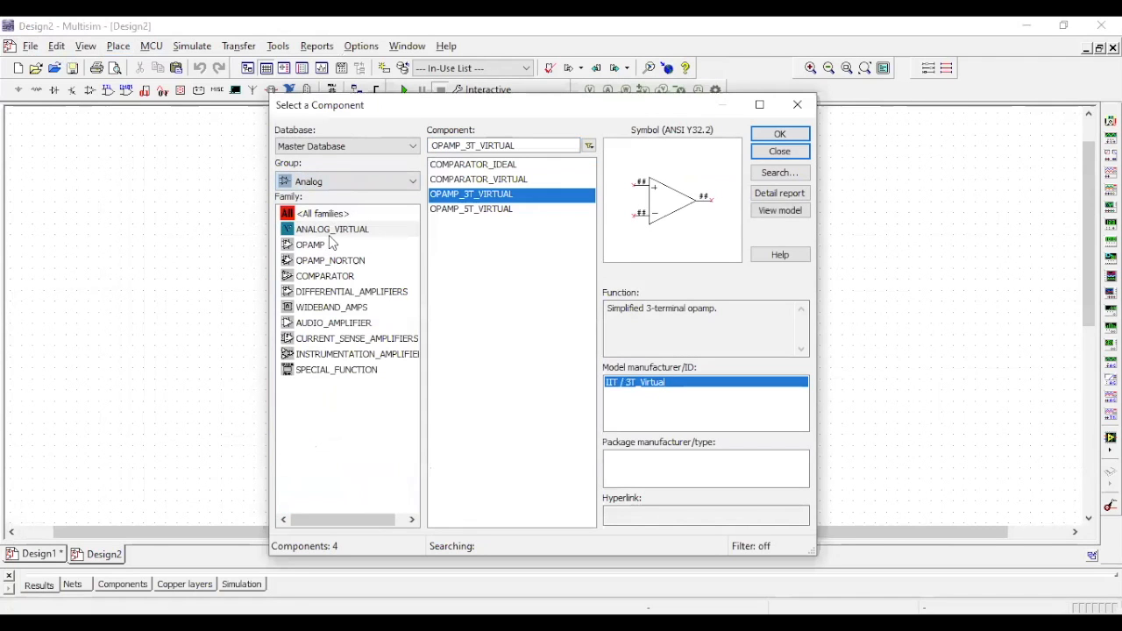
{"action": "left_click", "coordinate": [330, 234]}
{"action": "left_click", "coordinate": [331, 246]}
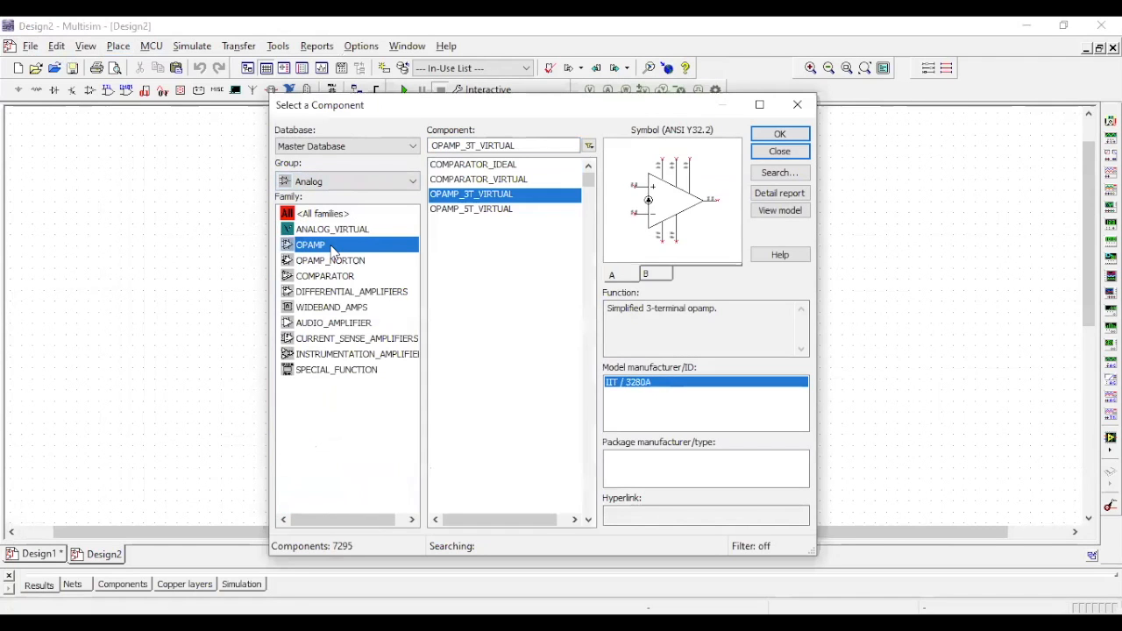
{"action": "left_click", "coordinate": [337, 229]}
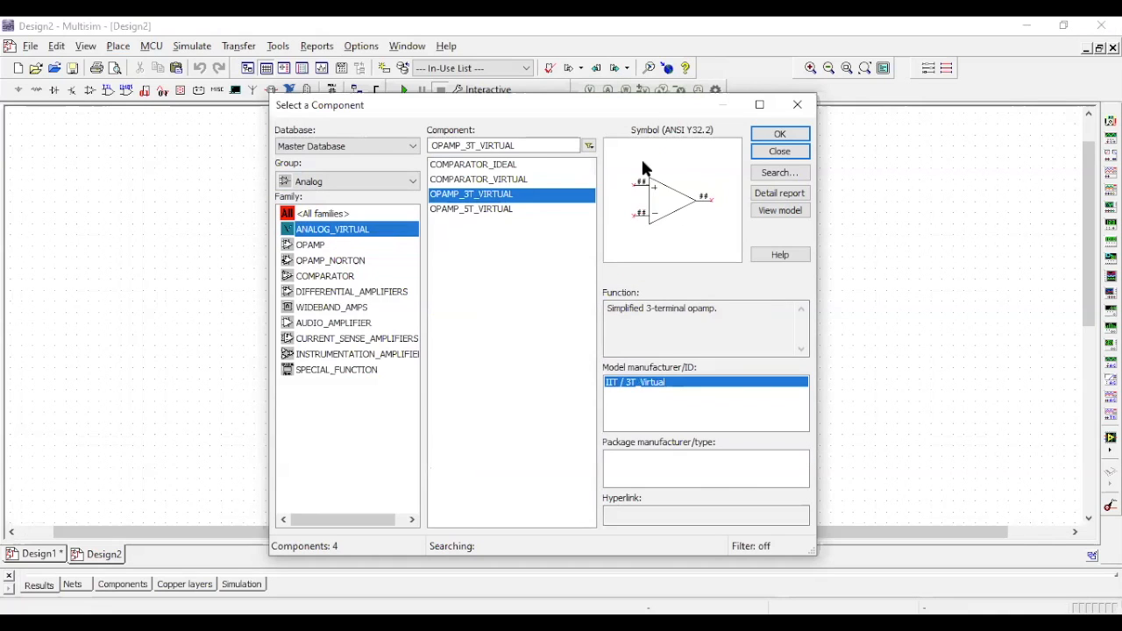
{"action": "left_click", "coordinate": [779, 136]}
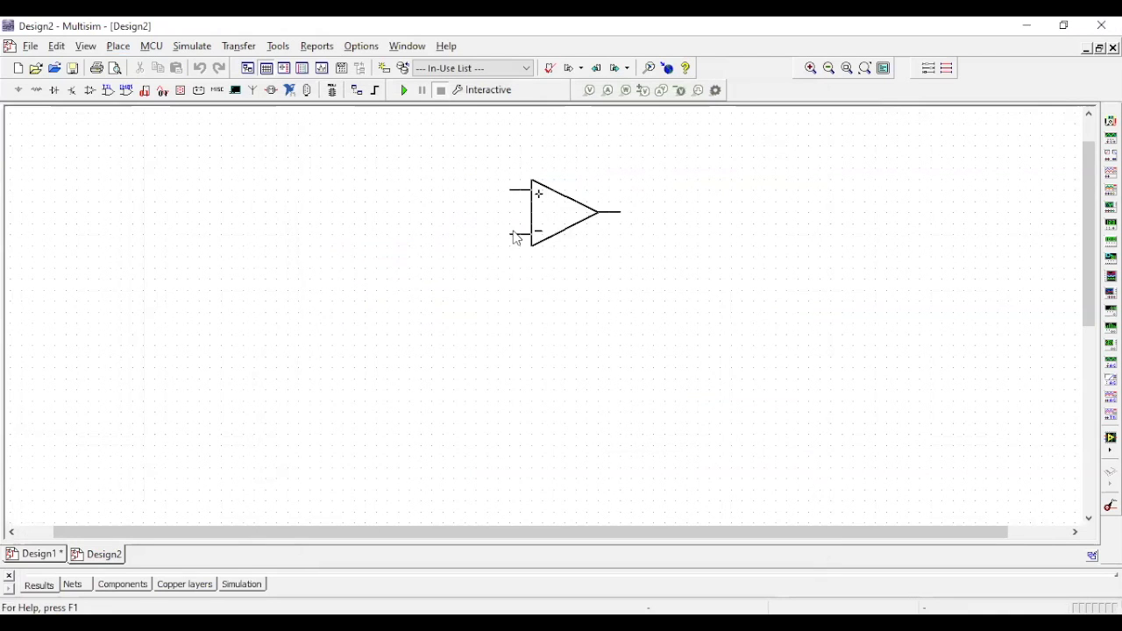
{"action": "left_click", "coordinate": [578, 290]}
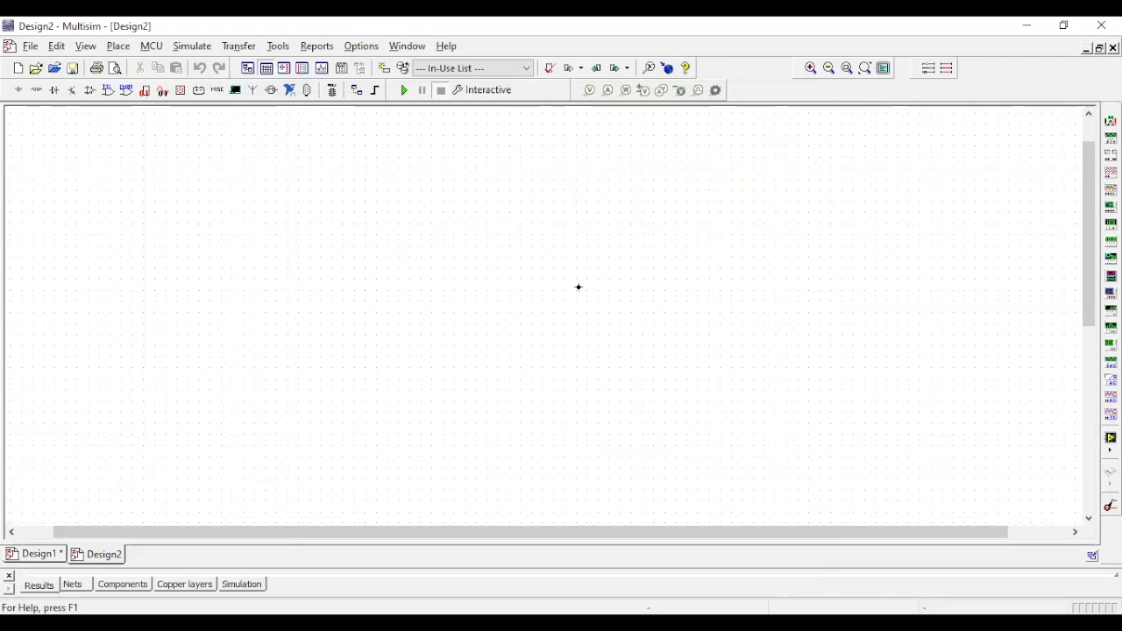
- Place two 1 µF capacitors from the Basic group's CAPACITOR family in a row before the op-amp's non-inverting input
{"action": "left_click", "coordinate": [368, 186]}
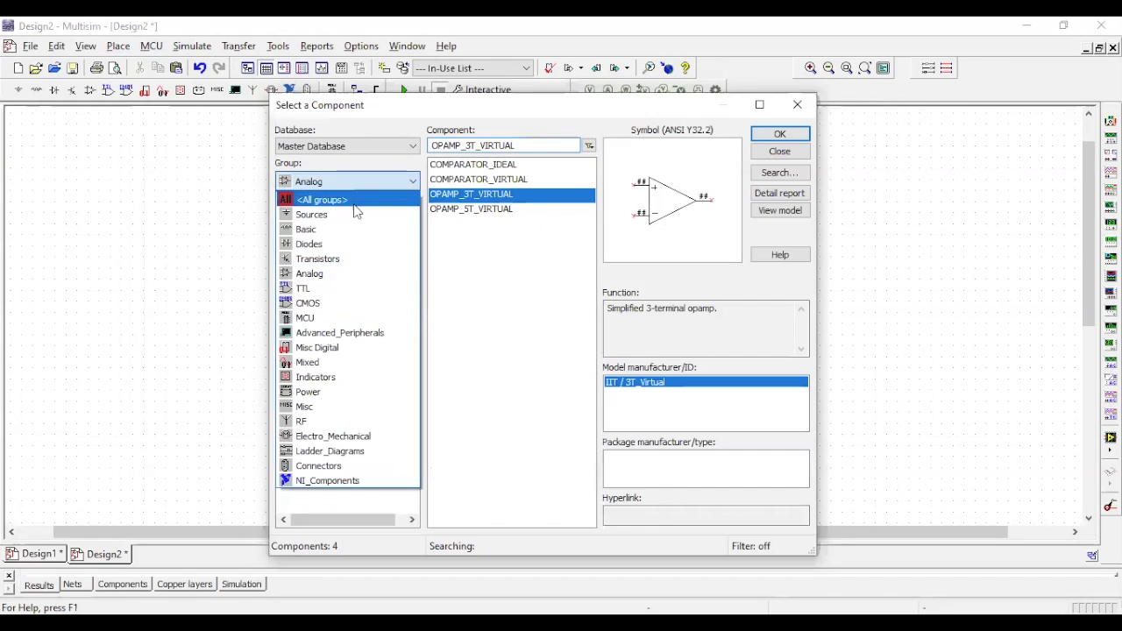
{"action": "left_click", "coordinate": [328, 226]}
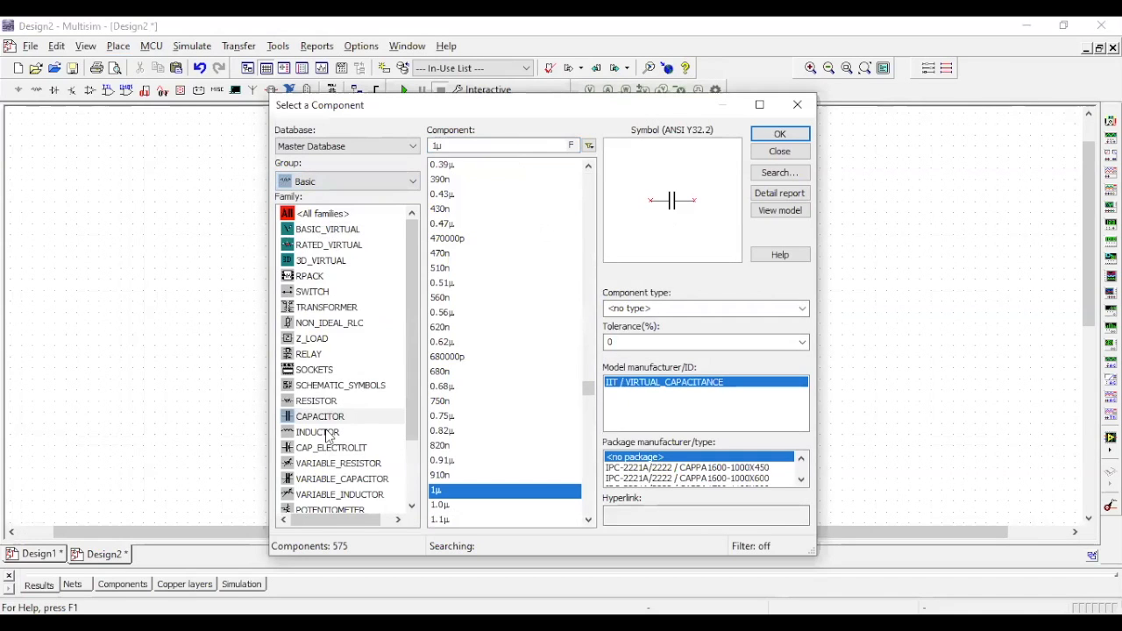
{"action": "left_click", "coordinate": [778, 139]}
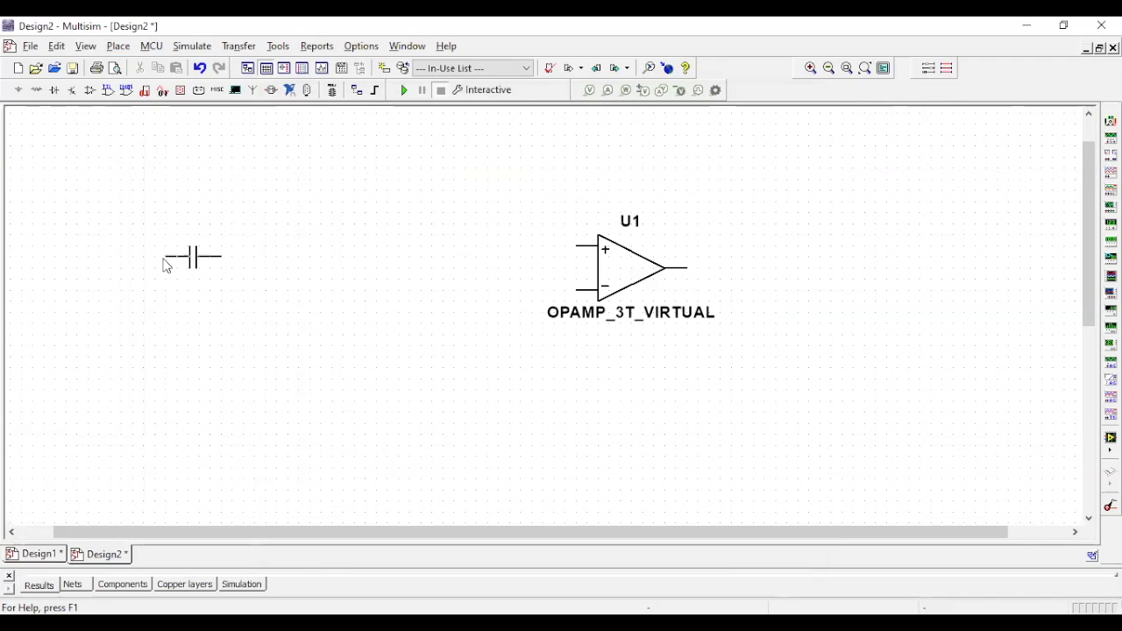
{"action": "left_click", "coordinate": [166, 260]}
{"action": "left_click", "coordinate": [778, 138]}
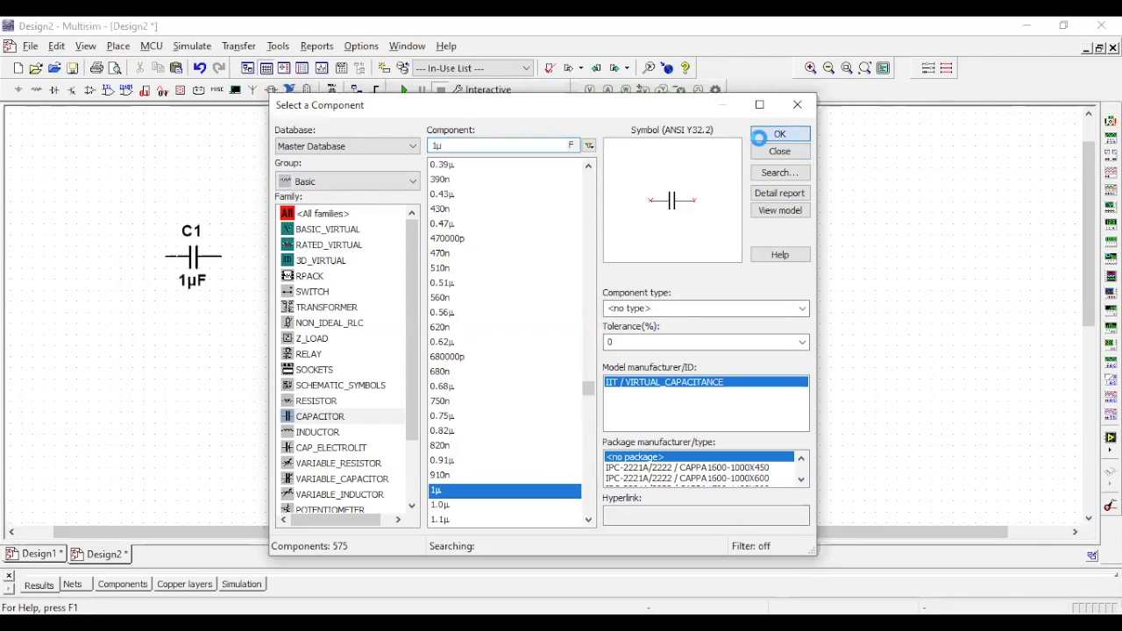
{"action": "left_click", "coordinate": [356, 245]}
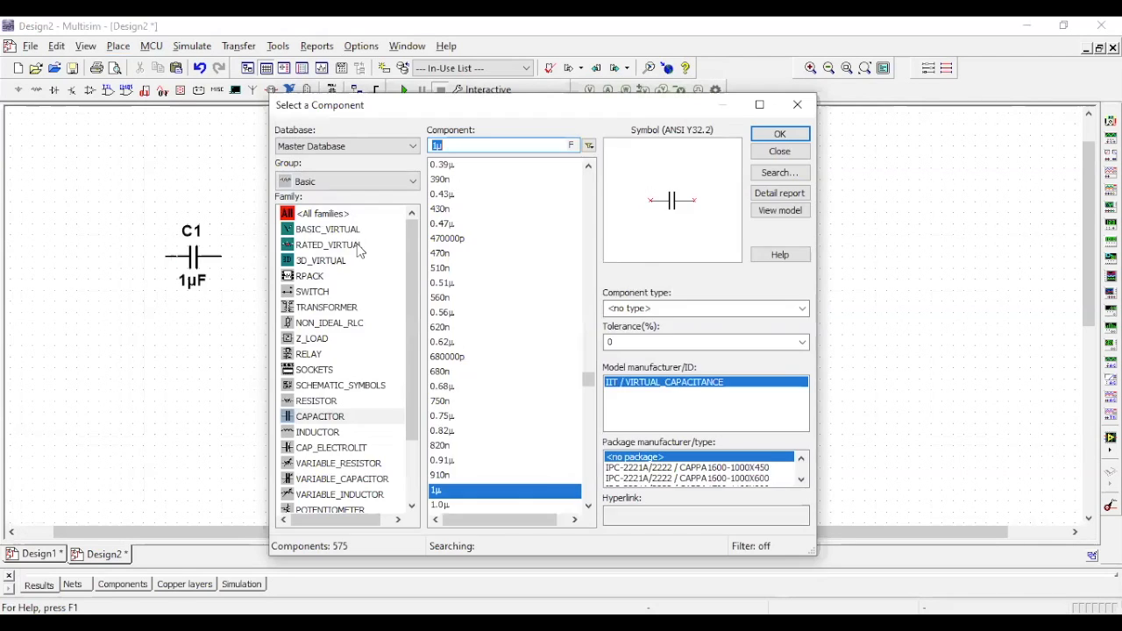
- Place a 1 kΩ resistor from the RESISTOR family above the gap between C2 and the op-amp
{"action": "left_click", "coordinate": [375, 386]}
{"action": "left_click", "coordinate": [336, 399]}
{"action": "double_click", "coordinate": [543, 145]}
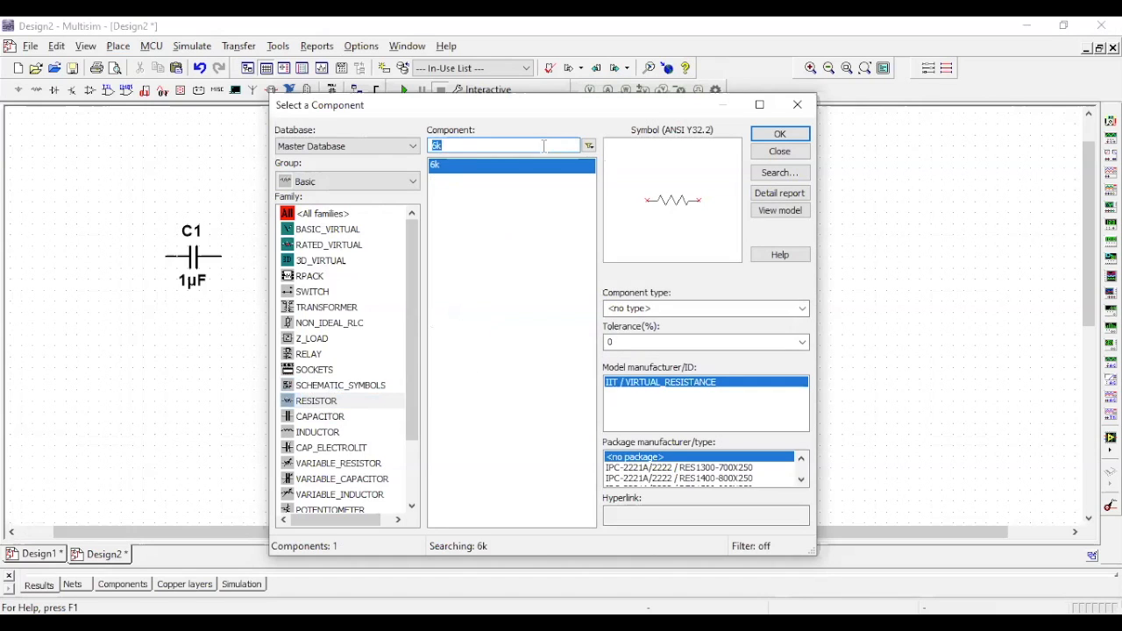
{"action": "type", "text": "1k"}
{"action": "left_click", "coordinate": [780, 135]}
{"action": "left_click", "coordinate": [535, 167]}
- Place three more 1 kΩ resistors: two stacked beyond the op-amp's output and one below C2
{"action": "key", "text": "Return"}
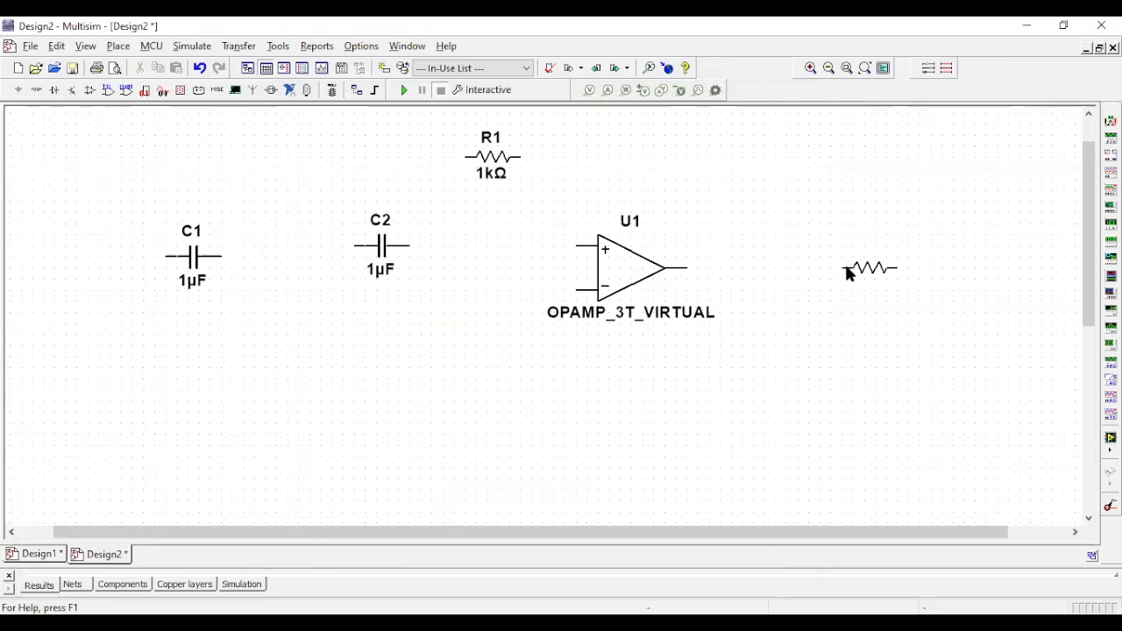
{"action": "left_click", "coordinate": [873, 298]}
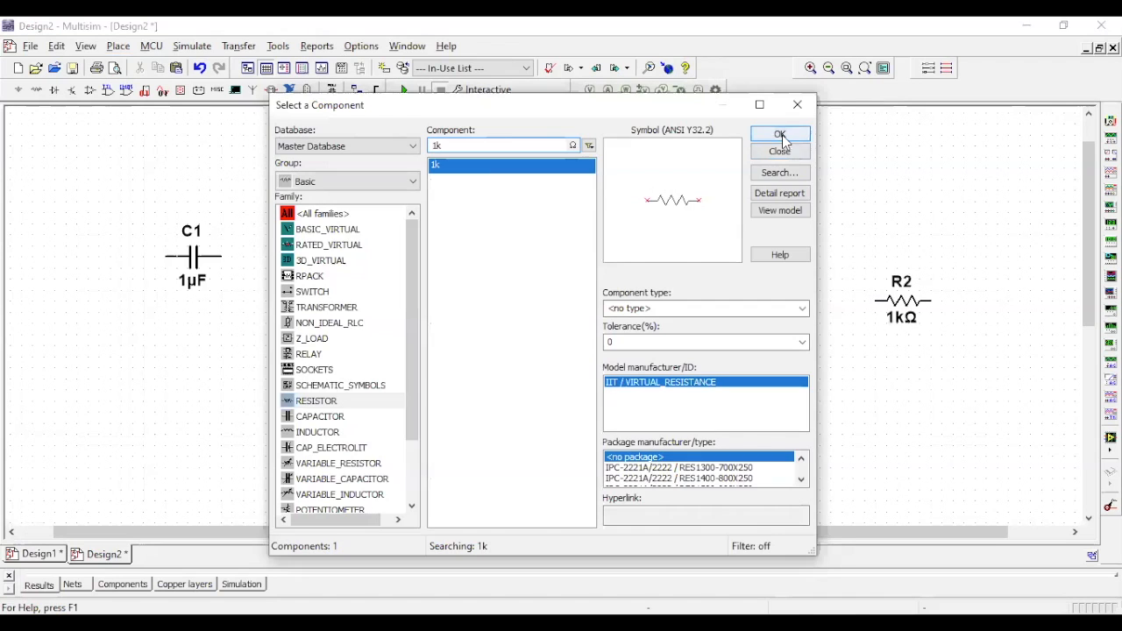
{"action": "key", "text": "Return"}
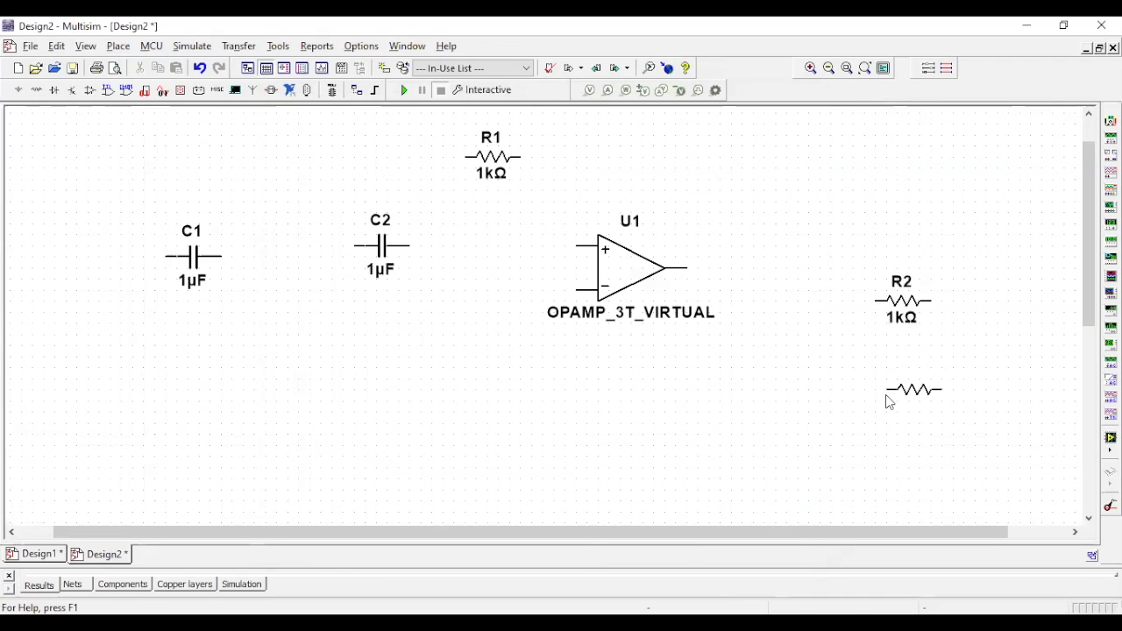
{"action": "left_click", "coordinate": [887, 399]}
{"action": "left_click", "coordinate": [776, 136]}
{"action": "left_click", "coordinate": [334, 375]}
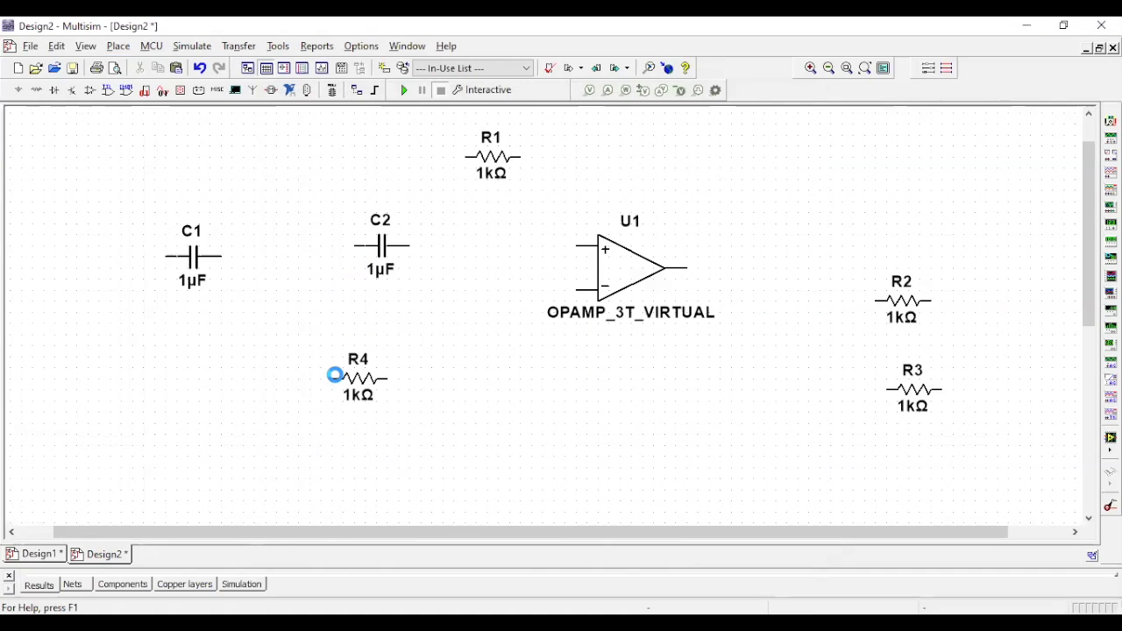
{"action": "left_click", "coordinate": [779, 152]}
- Wire C1 and C2 in series to the op-amp's non-inverting input, and connect R1's nearer end to the wire between the capacitors
{"action": "left_click", "coordinate": [194, 258]}
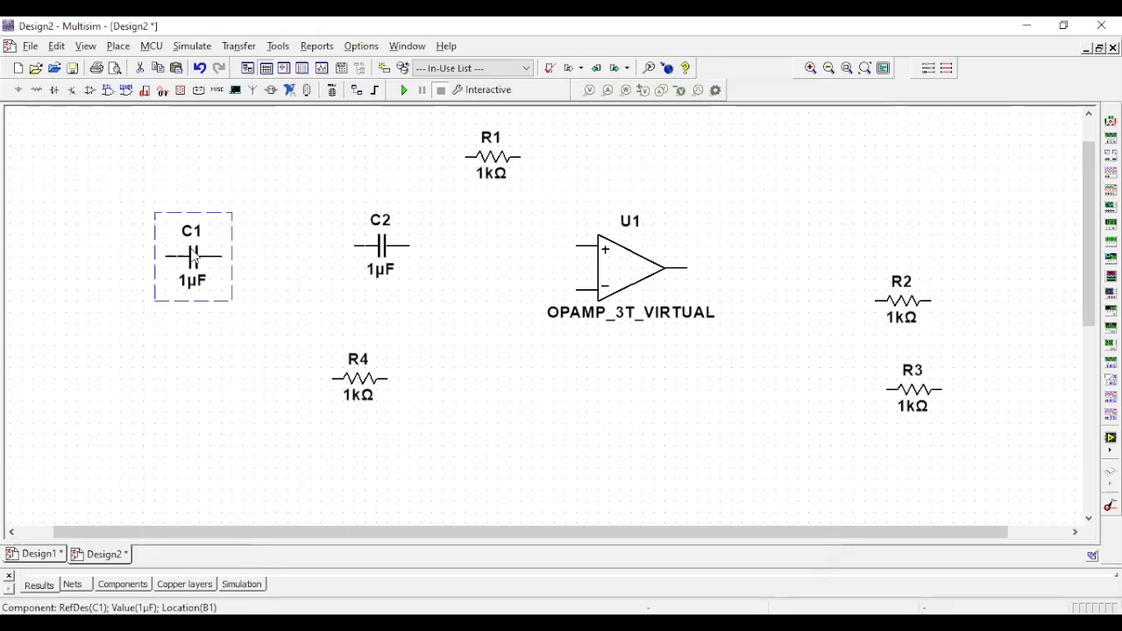
{"action": "left_click", "coordinate": [221, 245]}
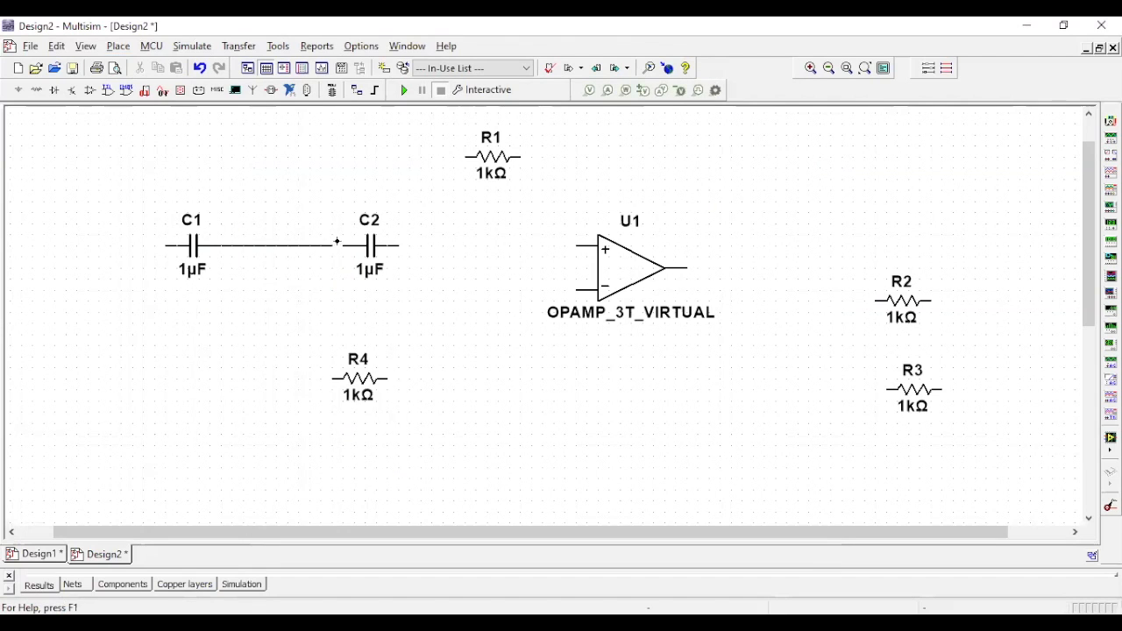
{"action": "left_click", "coordinate": [344, 246]}
{"action": "left_click", "coordinate": [394, 247]}
{"action": "left_click", "coordinate": [578, 246]}
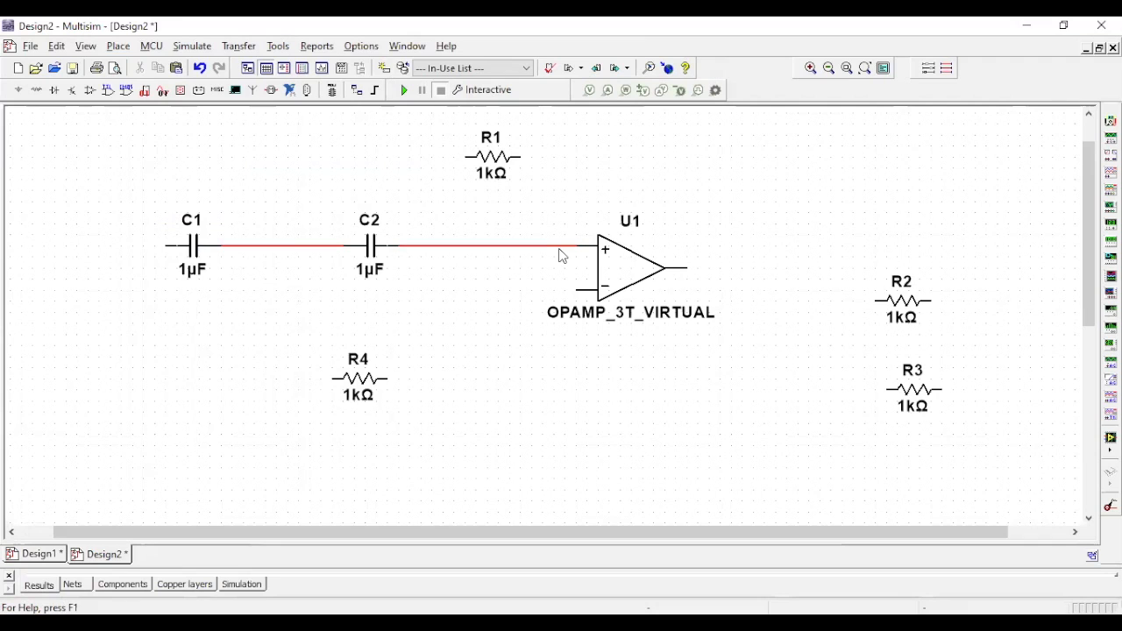
{"action": "left_click", "coordinate": [465, 156]}
{"action": "left_click", "coordinate": [298, 245]}
- Rotate R2 and R3 90° clockwise and line them up vertically beyond the op-amp's output
{"action": "right_click", "coordinate": [889, 292]}
{"action": "left_click", "coordinate": [905, 143]}
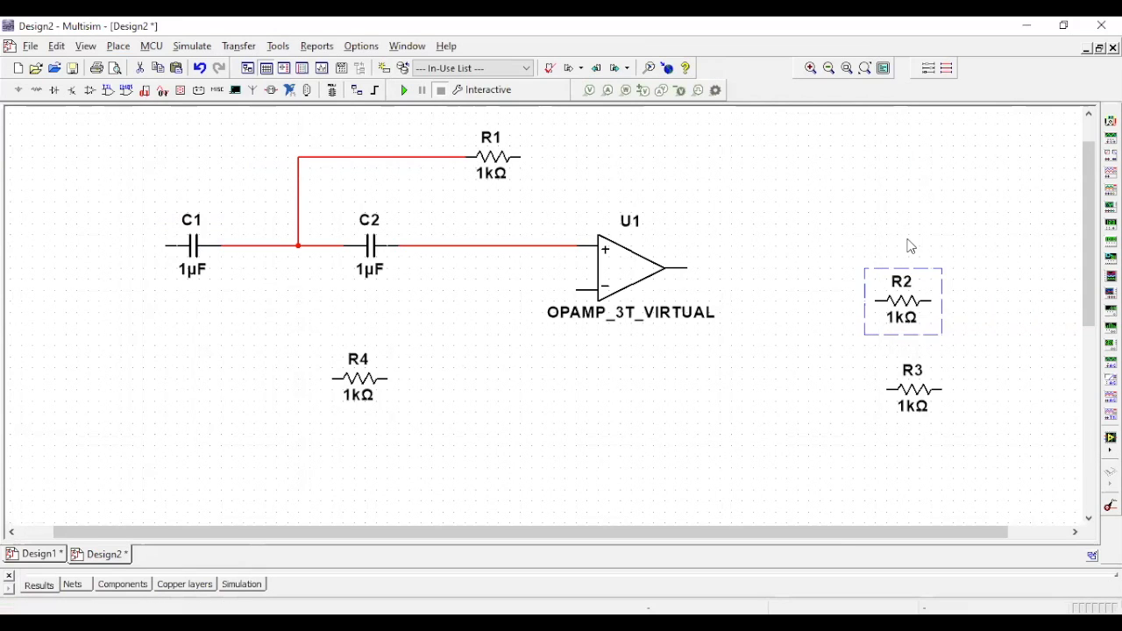
{"action": "mouse_move", "coordinate": [922, 291]}
{"action": "left_mouse_down"}
{"action": "mouse_move", "coordinate": [924, 242]}
{"action": "mouse_move", "coordinate": [923, 280]}
{"action": "left_mouse_up"}
{"action": "left_click", "coordinate": [927, 401]}
{"action": "right_click", "coordinate": [927, 403]}
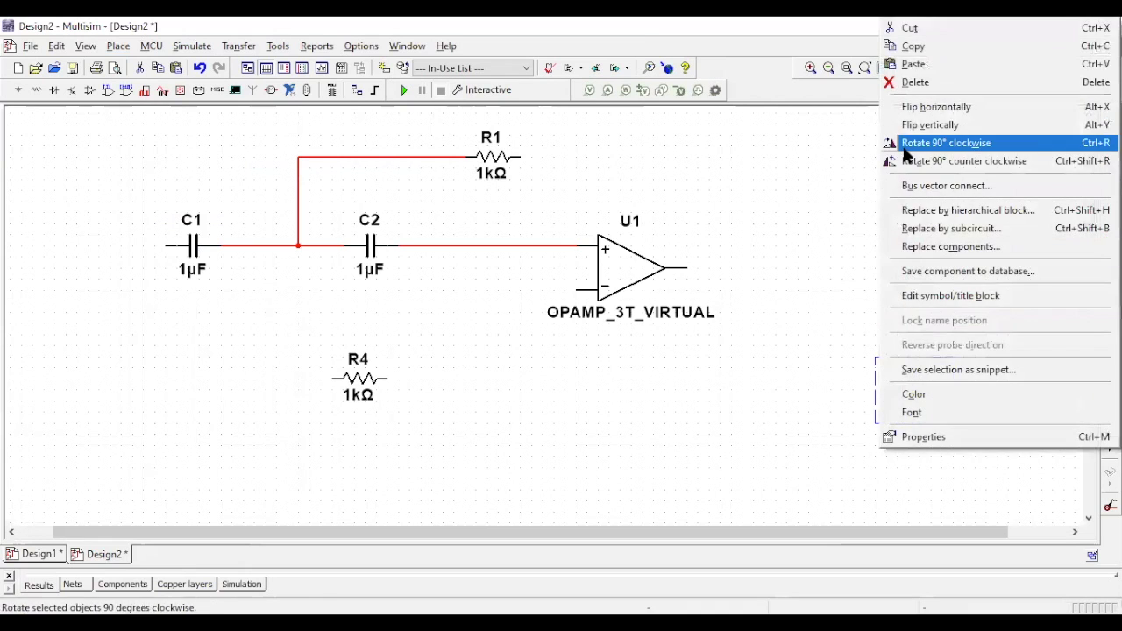
{"action": "left_click", "coordinate": [905, 145]}
- Search all component groups for "ground" and place one GROUND below R4 and another below R3
{"action": "left_click", "coordinate": [120, 47]}
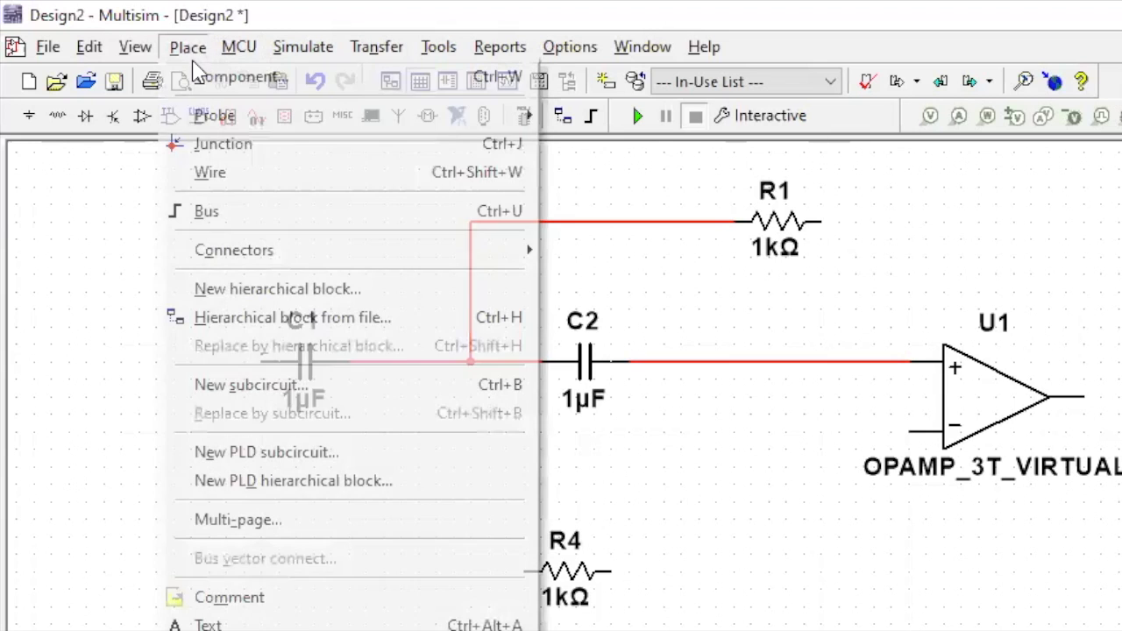
{"action": "left_click", "coordinate": [199, 82]}
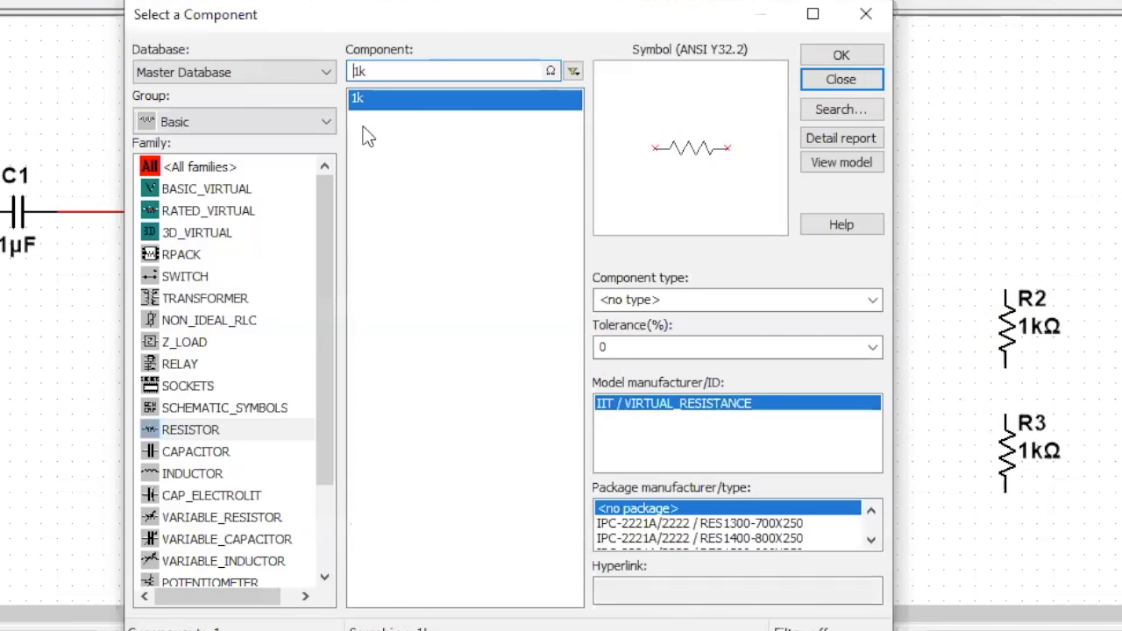
{"action": "left_click", "coordinate": [213, 124]}
{"action": "left_click", "coordinate": [211, 149]}
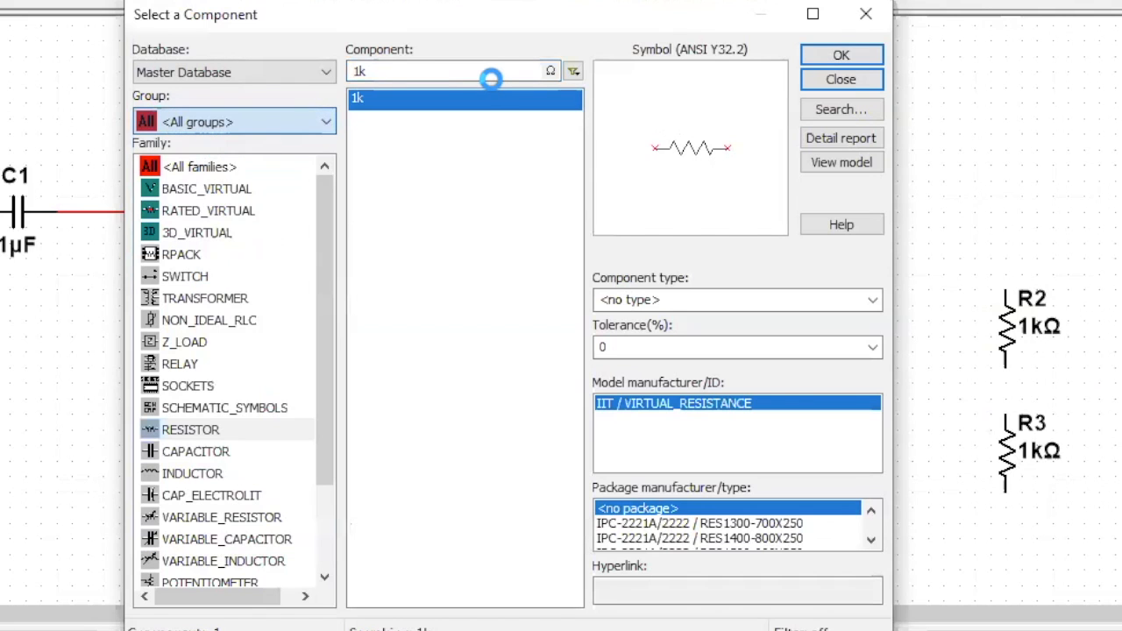
{"action": "type", "text": "ground"}
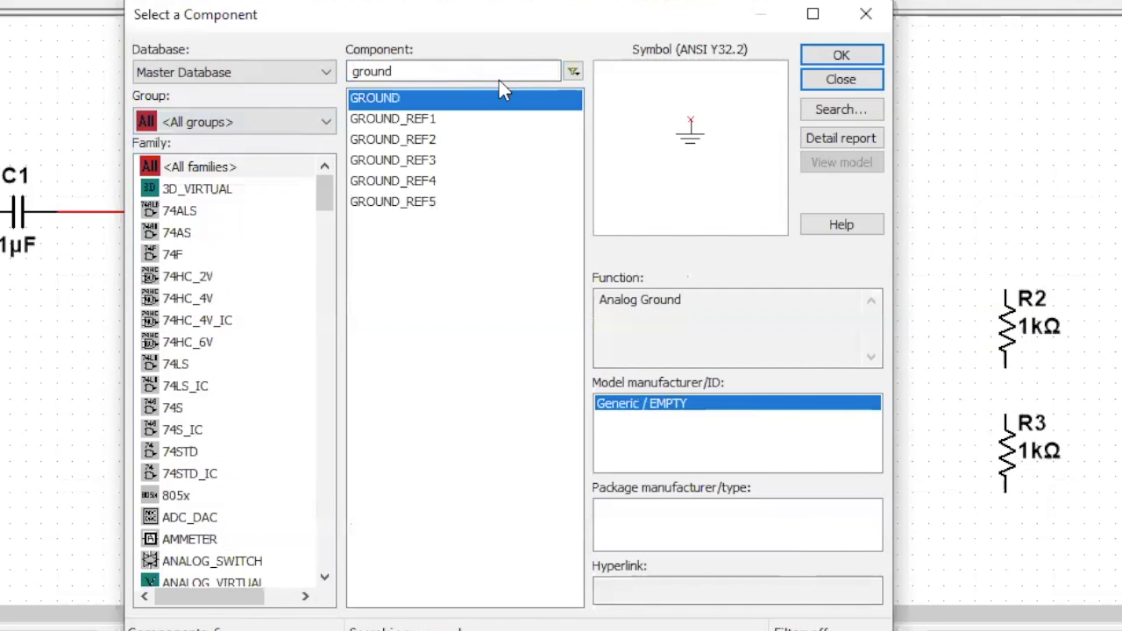
{"action": "left_click", "coordinate": [842, 56]}
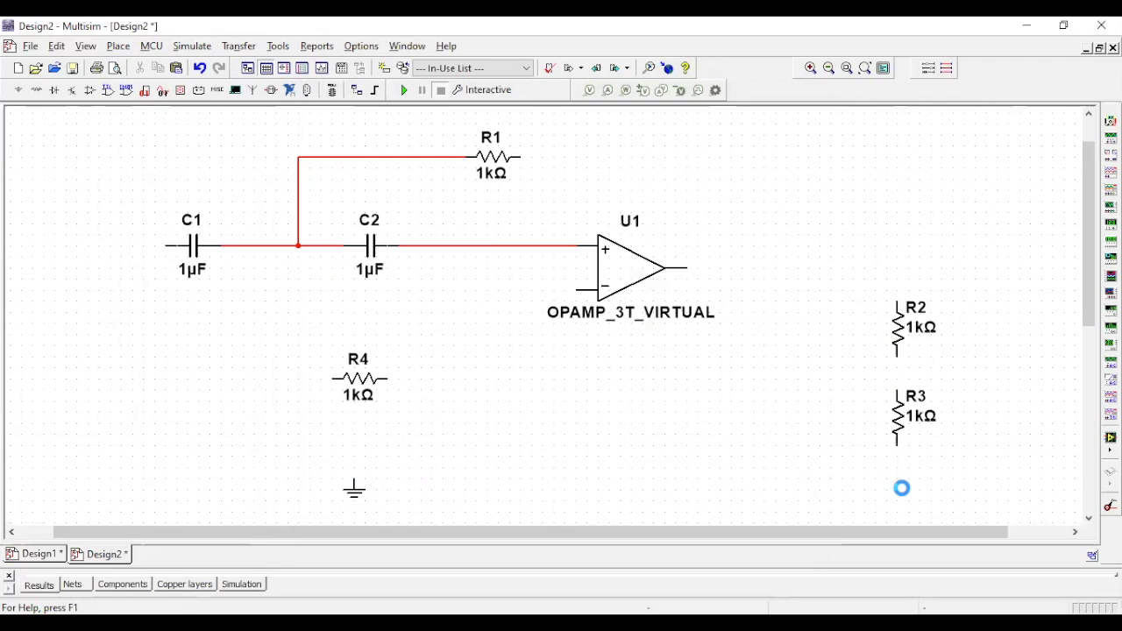
{"action": "left_click", "coordinate": [780, 138]}
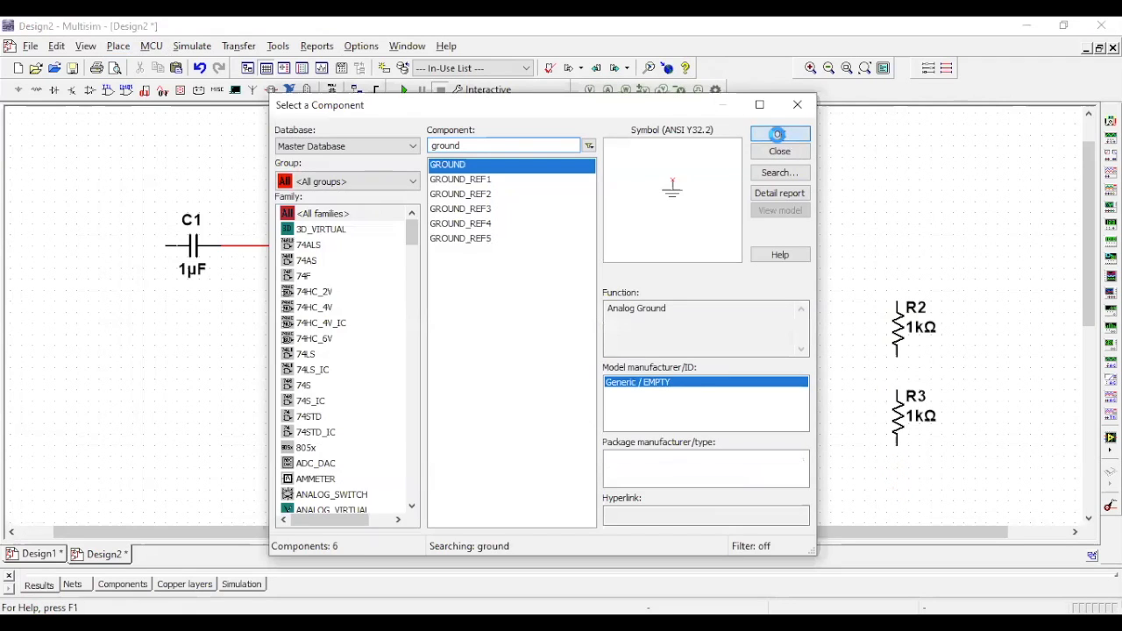
{"action": "left_click", "coordinate": [898, 496]}
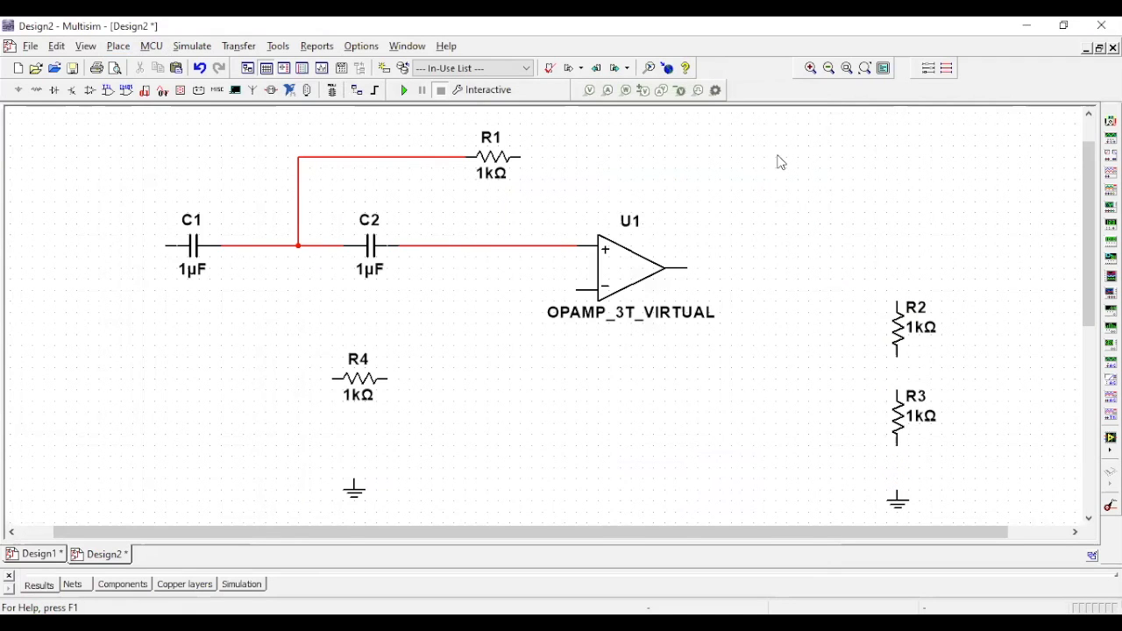
{"action": "key", "text": "Escape"}
- Rotate R4 90° clockwise above its ground
{"action": "right_click", "coordinate": [350, 382]}
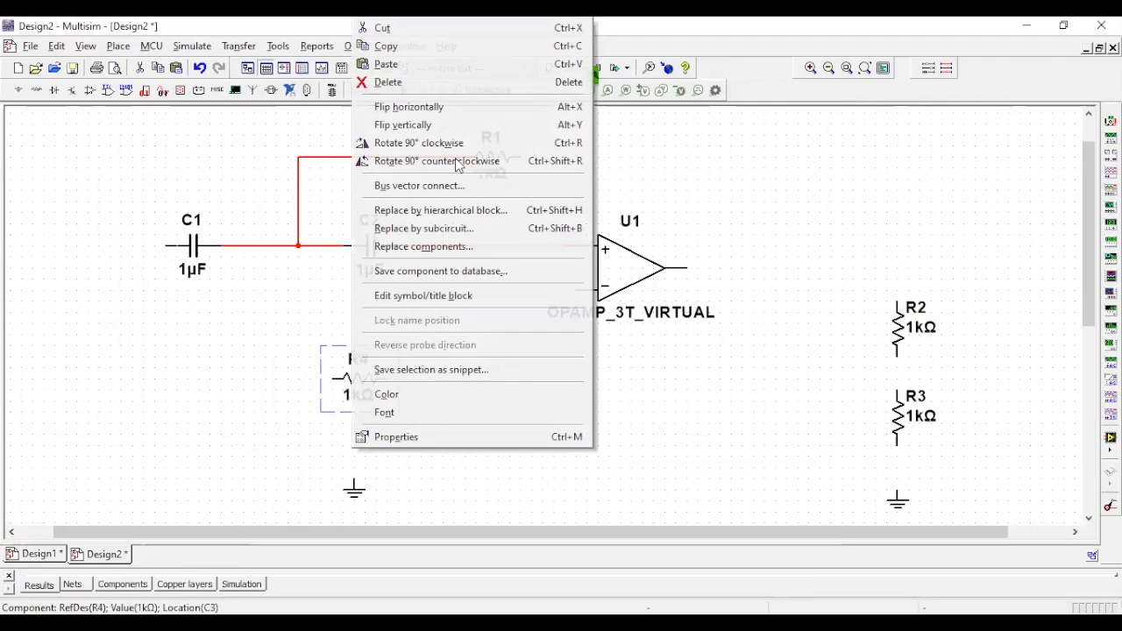
{"action": "left_click", "coordinate": [413, 143]}
{"action": "left_click", "coordinate": [516, 464]}
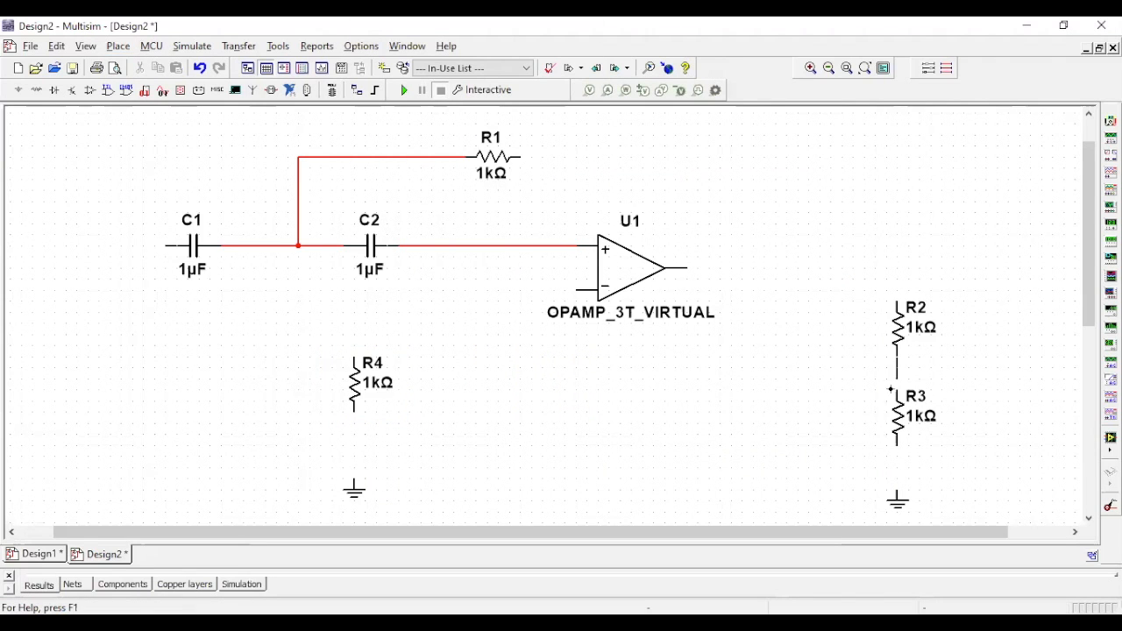
- Wire R2 in series with R3 to ground, and connect the op-amp's inverting input to the junction between the two resistors
{"action": "left_click", "coordinate": [896, 389]}
{"action": "left_click", "coordinate": [576, 291]}
{"action": "left_click", "coordinate": [520, 366]}
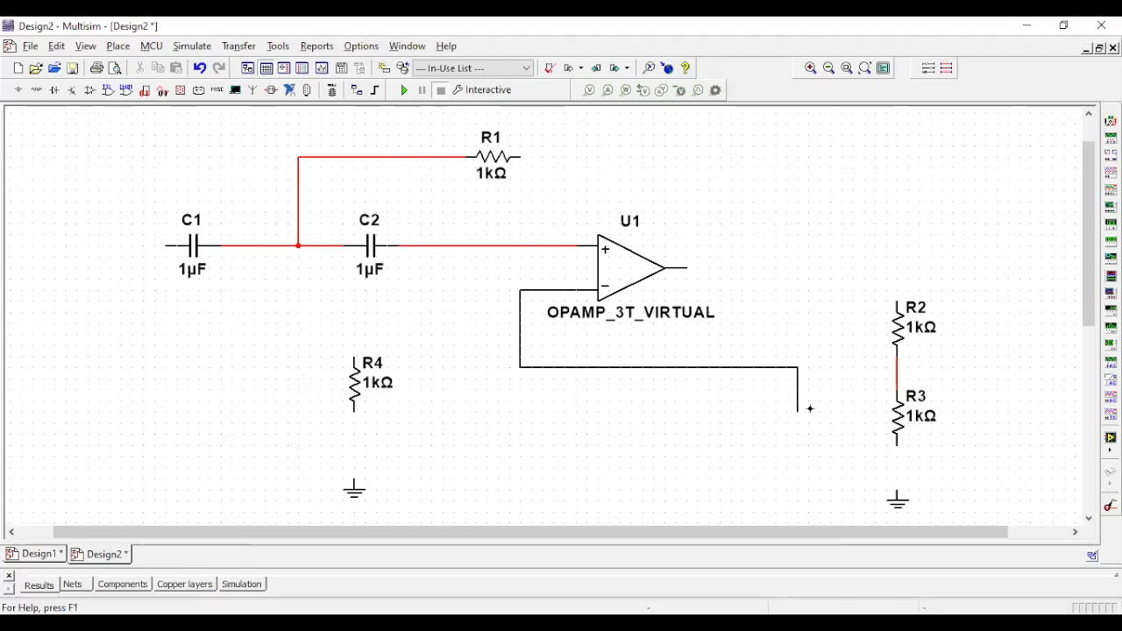
{"action": "left_click", "coordinate": [896, 366]}
{"action": "left_click", "coordinate": [896, 445]}
{"action": "left_click", "coordinate": [894, 493]}
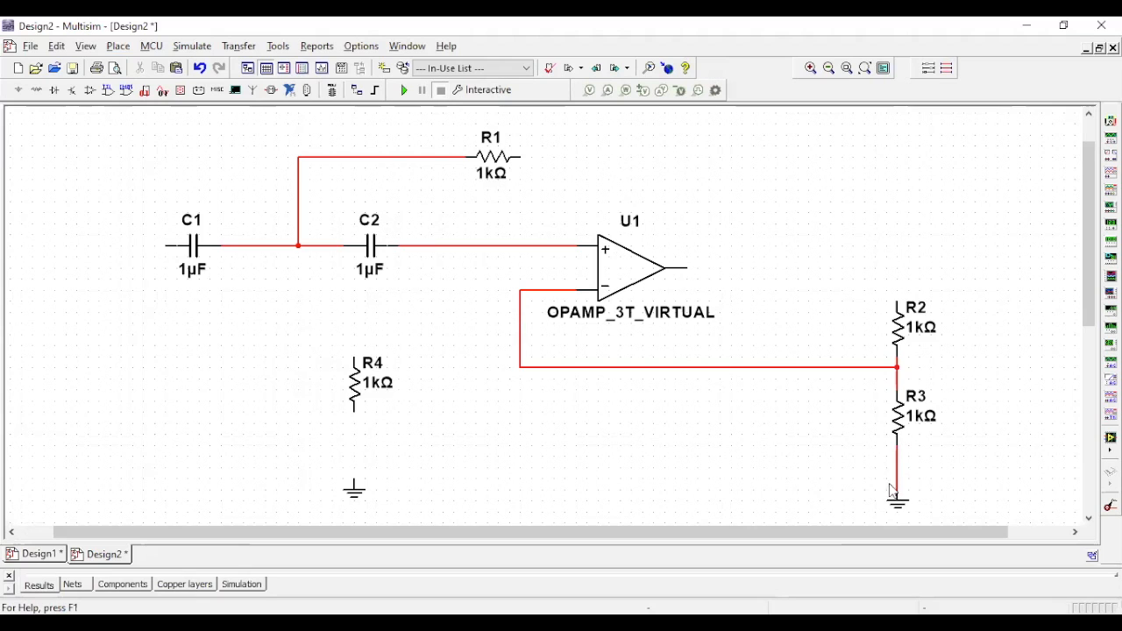
- Move R4 and its ground beneath the wire between C2 and the op-amp, and wire R4 from that wire to ground
{"action": "left_click_drag", "start_coordinate": [359, 390], "coordinate": [426, 385]}
{"action": "left_click", "coordinate": [420, 360]}
{"action": "left_click", "coordinate": [421, 246]}
{"action": "left_click_drag", "start_coordinate": [368, 495], "coordinate": [423, 485]}
{"action": "left_click", "coordinate": [421, 478]}
{"action": "left_click", "coordinate": [421, 412]}
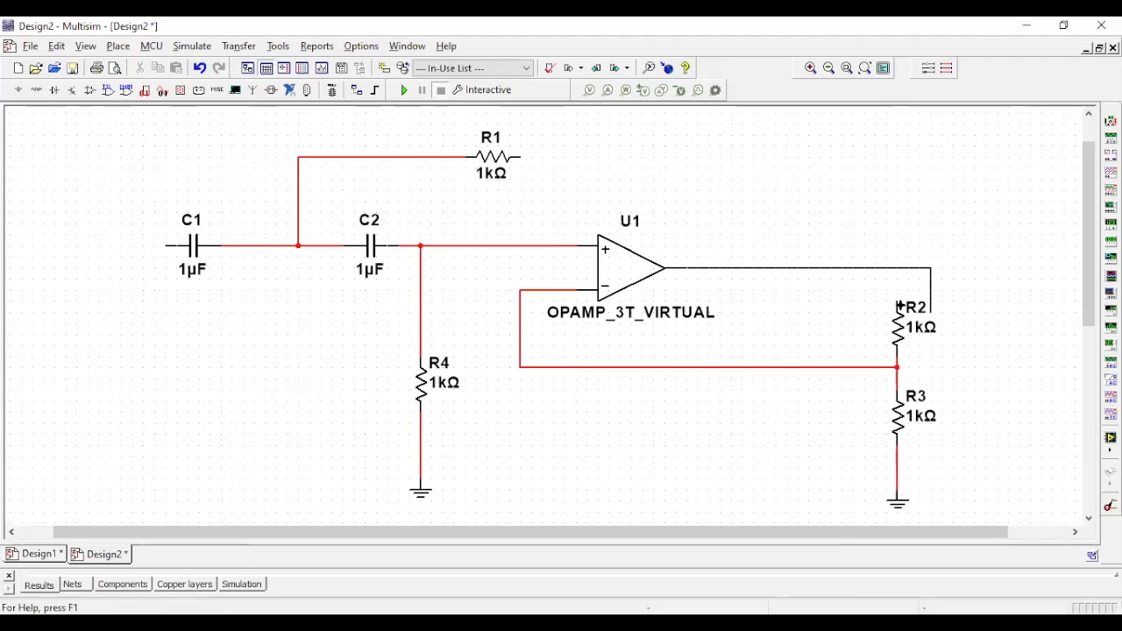
- Wire the op-amp's output to the upper end of R2, and connect R1's free end to the output wire
{"action": "left_click", "coordinate": [894, 296]}
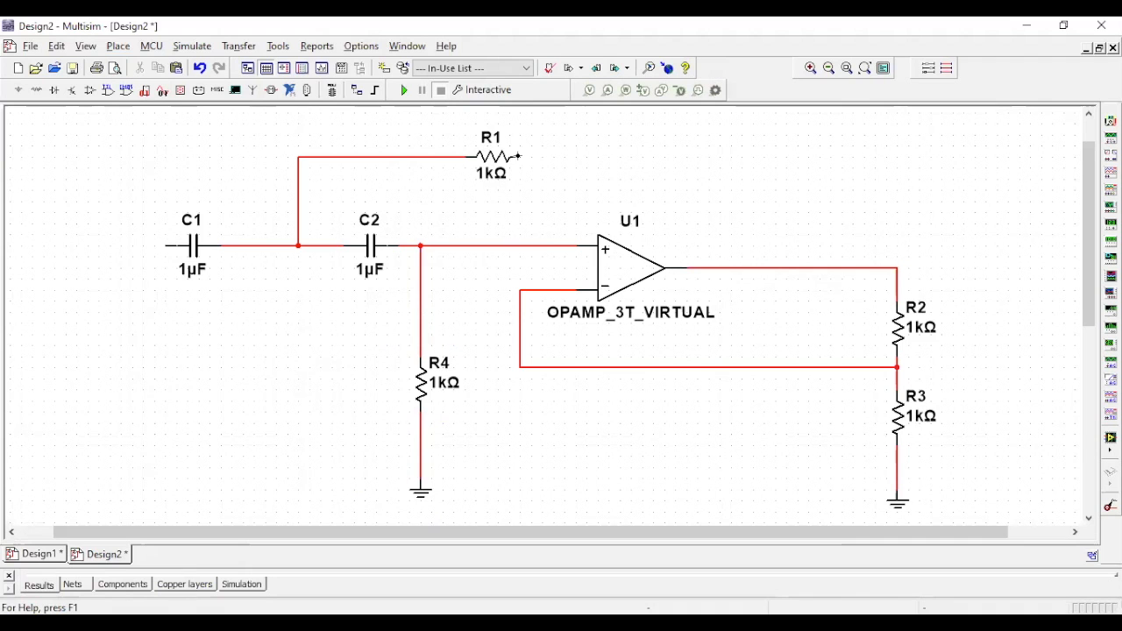
{"action": "left_click", "coordinate": [524, 160]}
{"action": "left_click", "coordinate": [775, 267]}
- Place a function generator above C1's open input end
{"action": "left_click", "coordinate": [192, 46]}
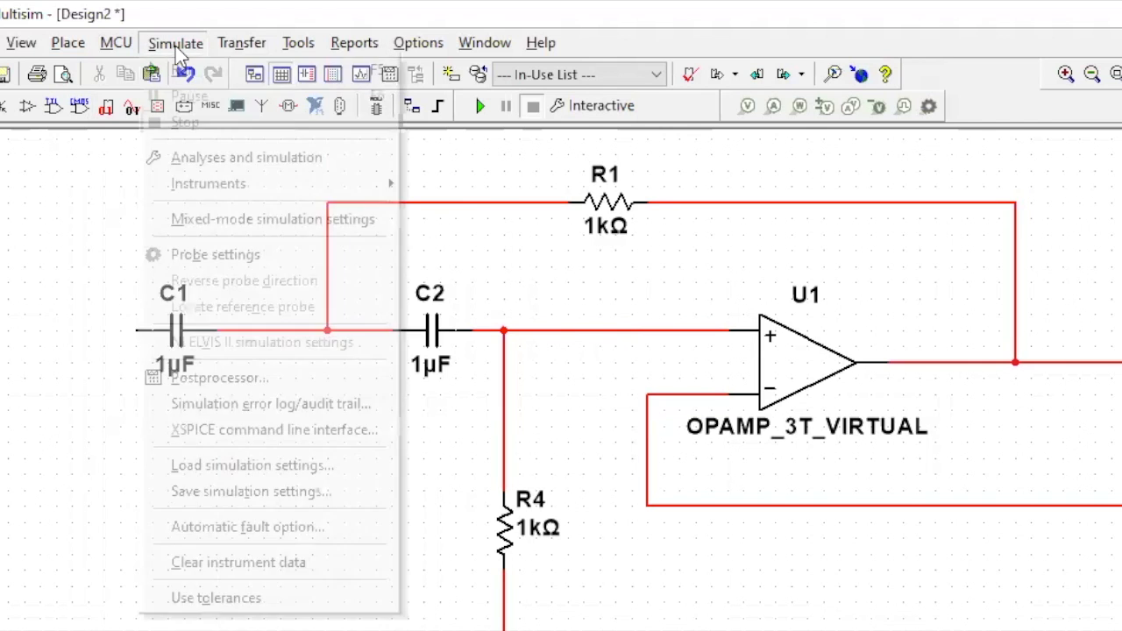
{"action": "mouse_move", "coordinate": [206, 140]}
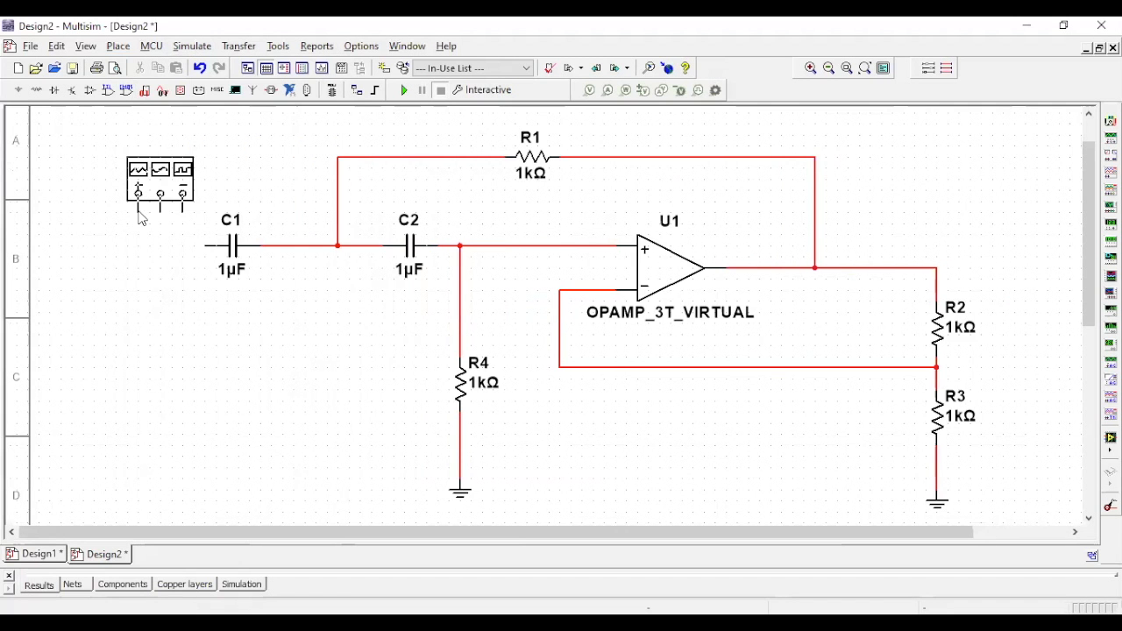
{"action": "left_click", "coordinate": [140, 218]}
- Flip the function generator horizontally and wire its positive terminal to the open end of C1
{"action": "right_click", "coordinate": [184, 189]}
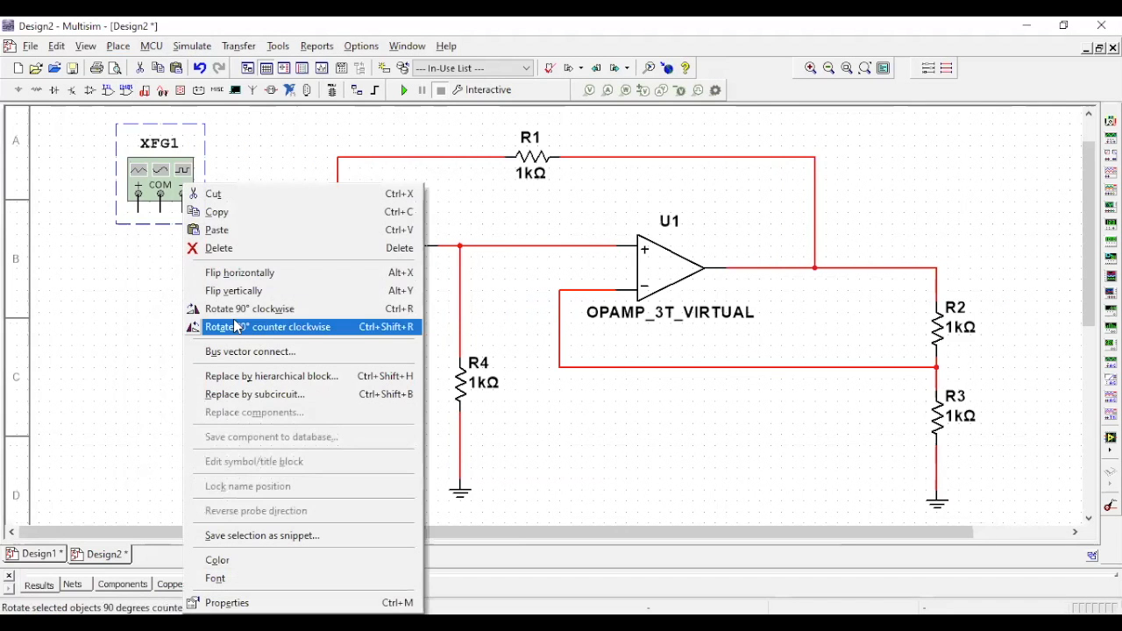
{"action": "left_click", "coordinate": [246, 274]}
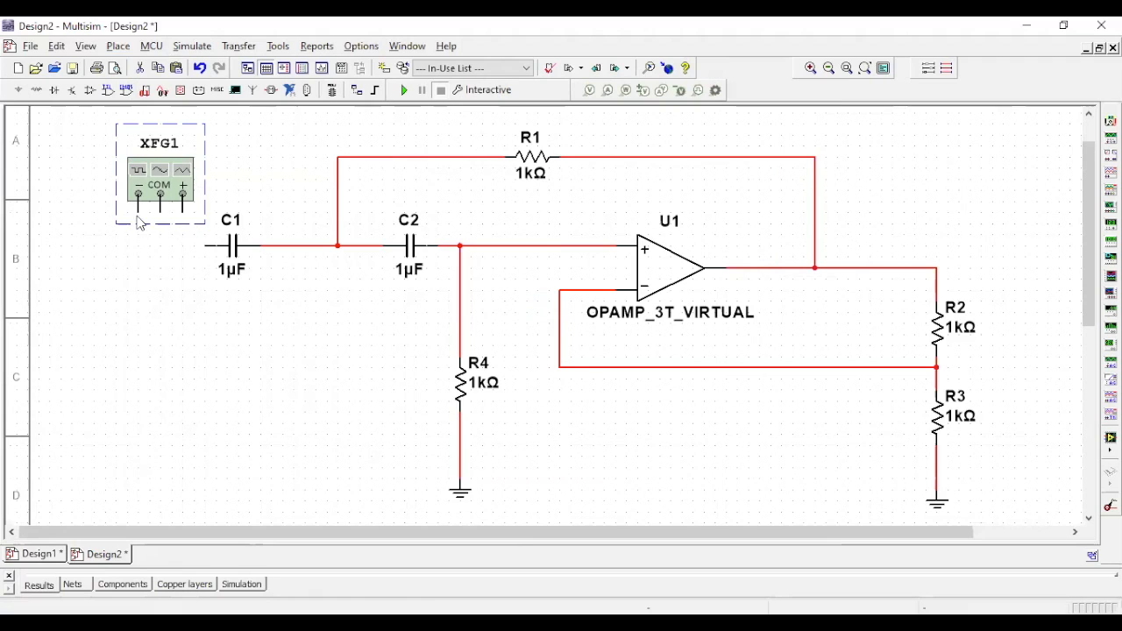
{"action": "left_click", "coordinate": [181, 211]}
{"action": "left_click", "coordinate": [206, 246]}
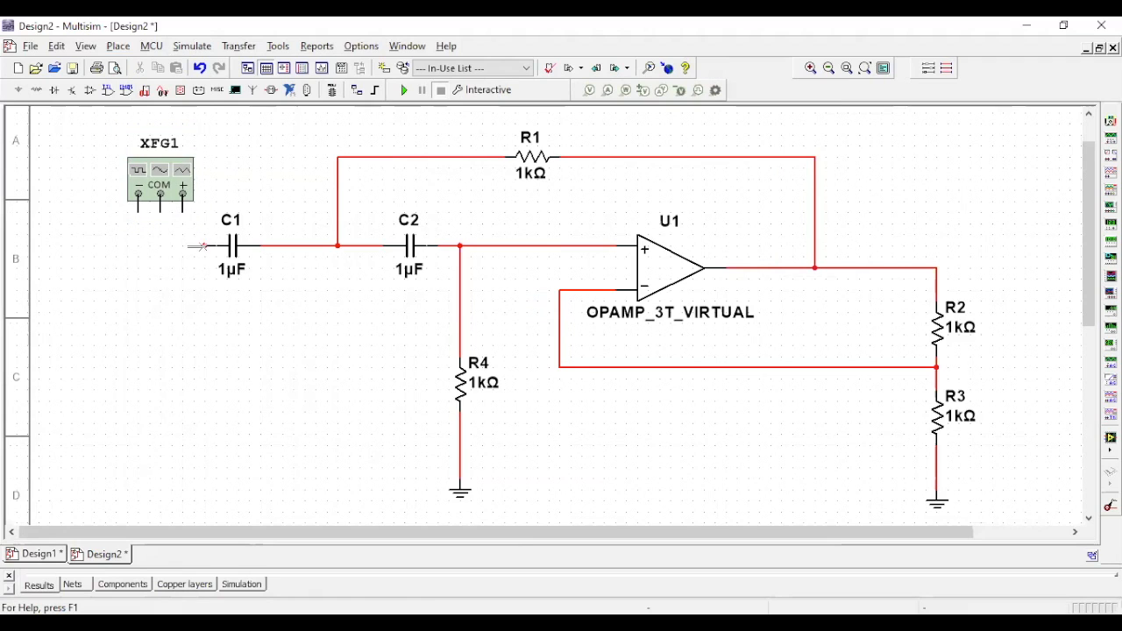
- Copy the ground under R4 and paste the duplicate below the function generator's negative terminal
{"action": "left_click", "coordinate": [462, 495]}
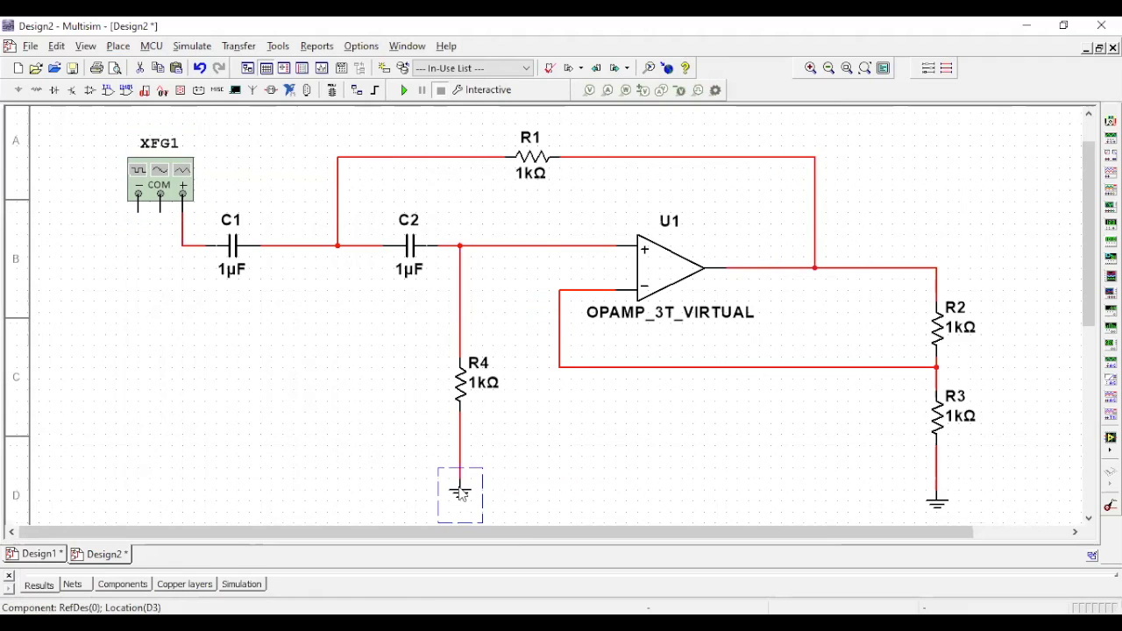
{"action": "key", "text": "ctrl+c"}
{"action": "key", "text": "ctrl+v"}
{"action": "left_click", "coordinate": [127, 363]}
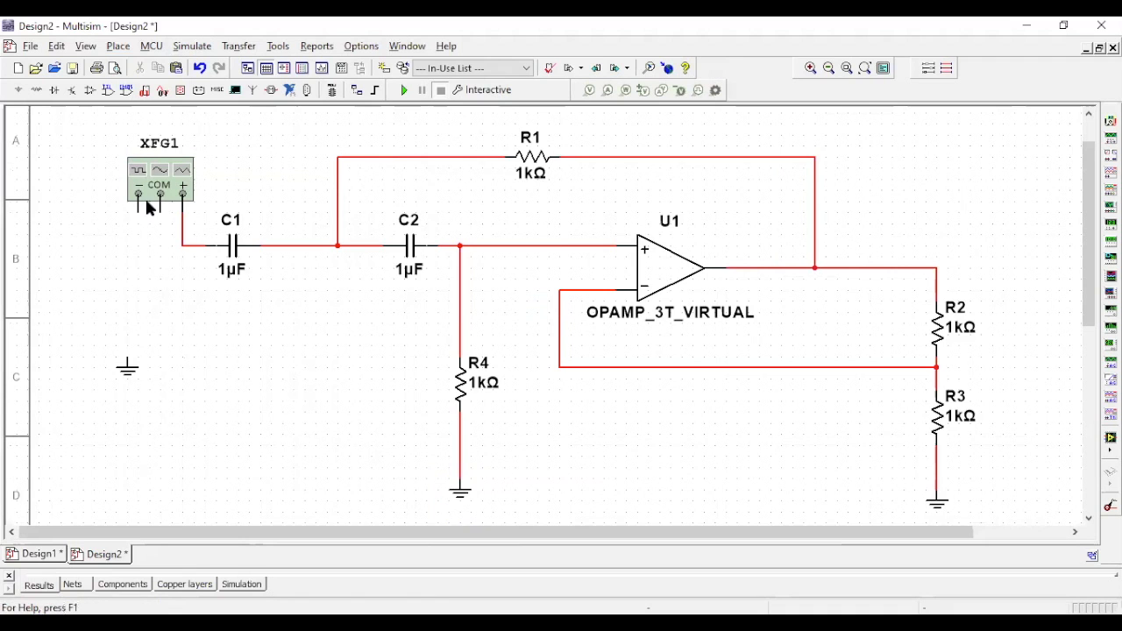
- Wire the function generator's negative terminal to the ground below it
{"action": "left_click", "coordinate": [139, 212]}
{"action": "left_click", "coordinate": [127, 358]}
- Place a multimeter above and beyond R2, and wire its positive terminal to the op-amp output node at R2's upper end
{"action": "left_click_drag", "start_coordinate": [841, 446], "coordinate": [795, 449]}
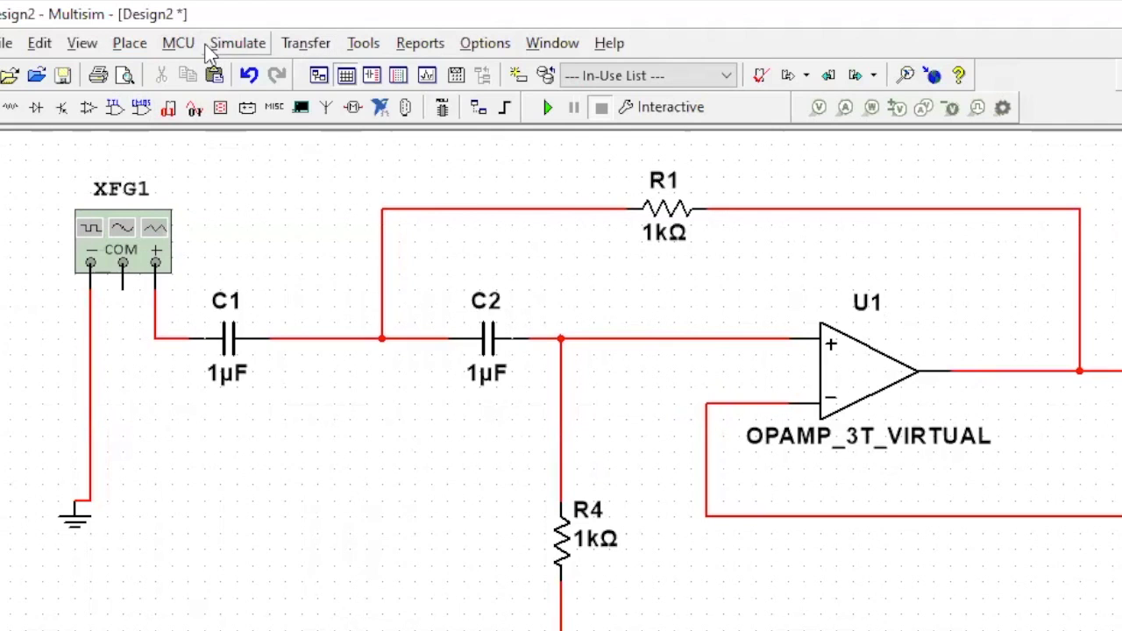
{"action": "left_click", "coordinate": [178, 46]}
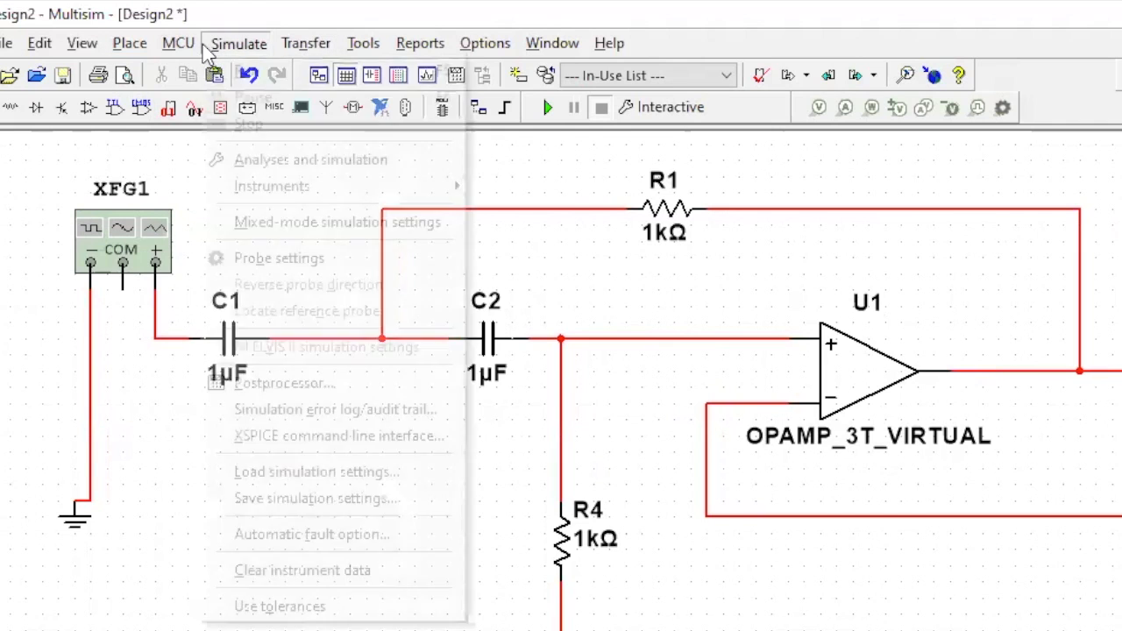
{"action": "mouse_move", "coordinate": [233, 189]}
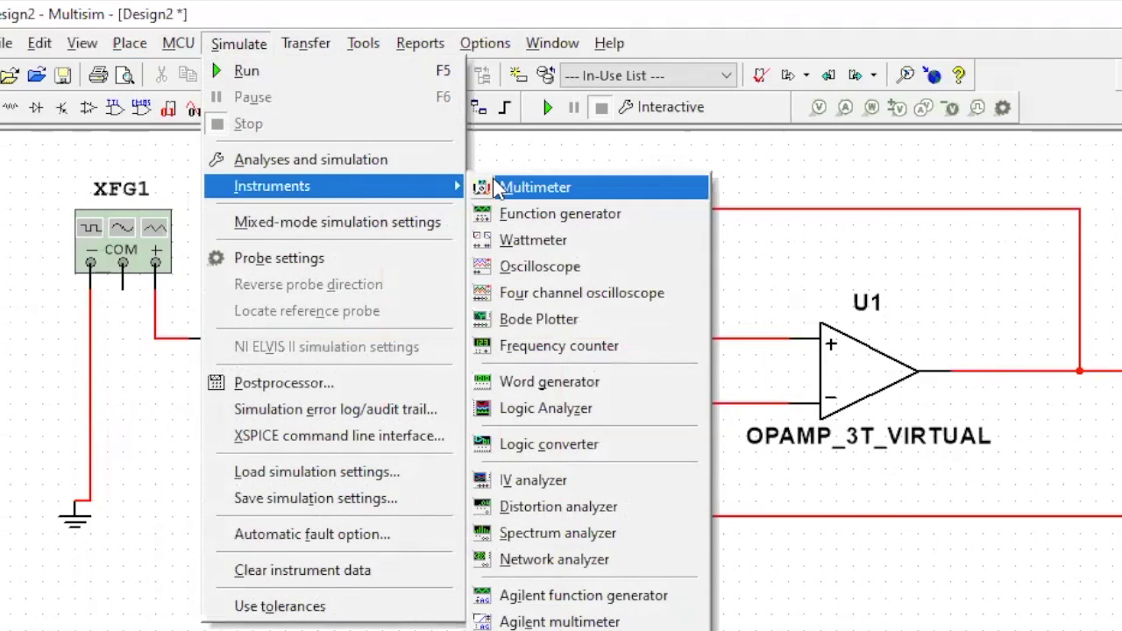
{"action": "left_click", "coordinate": [495, 189]}
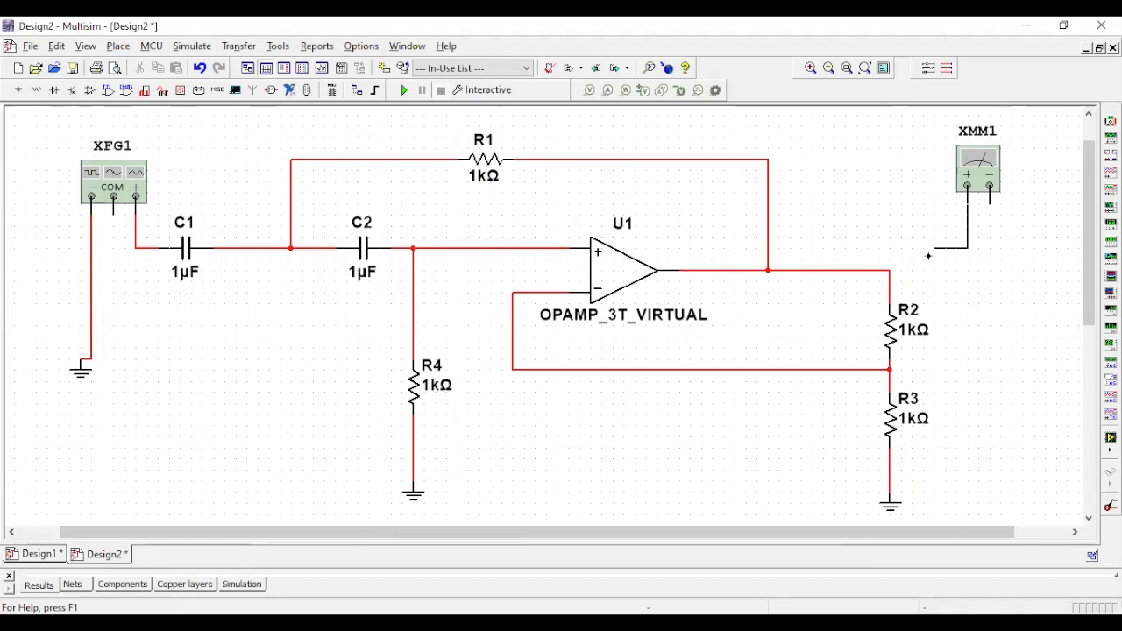
{"action": "left_click", "coordinate": [890, 270]}
- Ground the multimeter's negative terminal with a copy of R3's ground, and align the function generator's ground directly under its negative terminal
{"action": "left_click", "coordinate": [900, 515]}
{"action": "key", "text": "ctrl+c"}
{"action": "key", "text": "ctrl+v"}
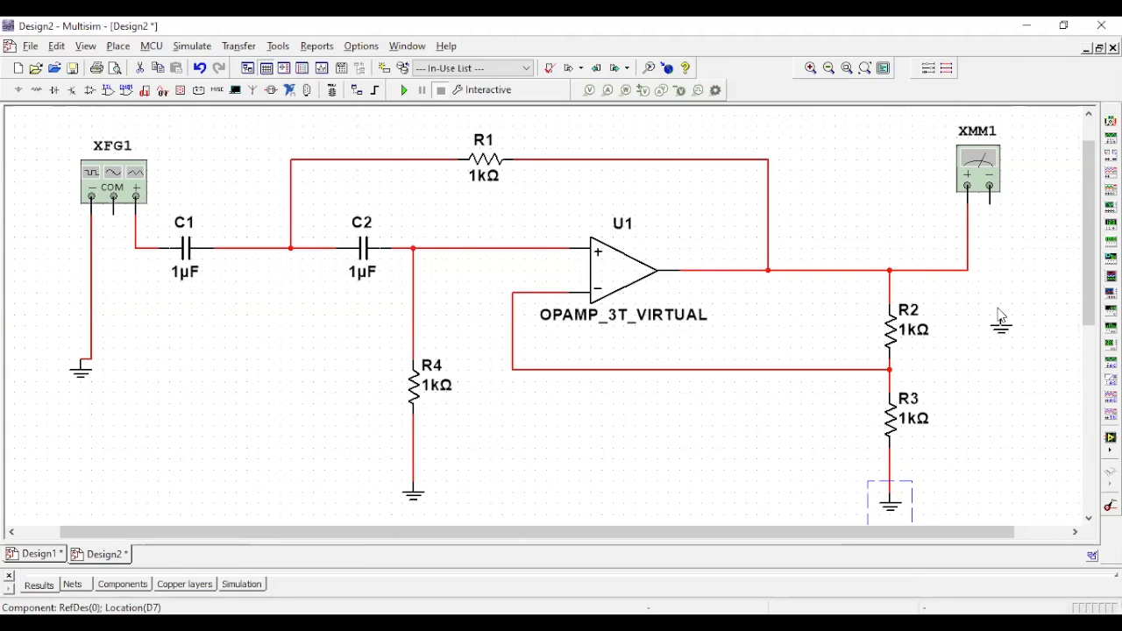
{"action": "left_click", "coordinate": [1002, 305]}
{"action": "left_click", "coordinate": [1000, 303]}
{"action": "left_click_drag", "start_coordinate": [81, 366], "coordinate": [92, 371]}
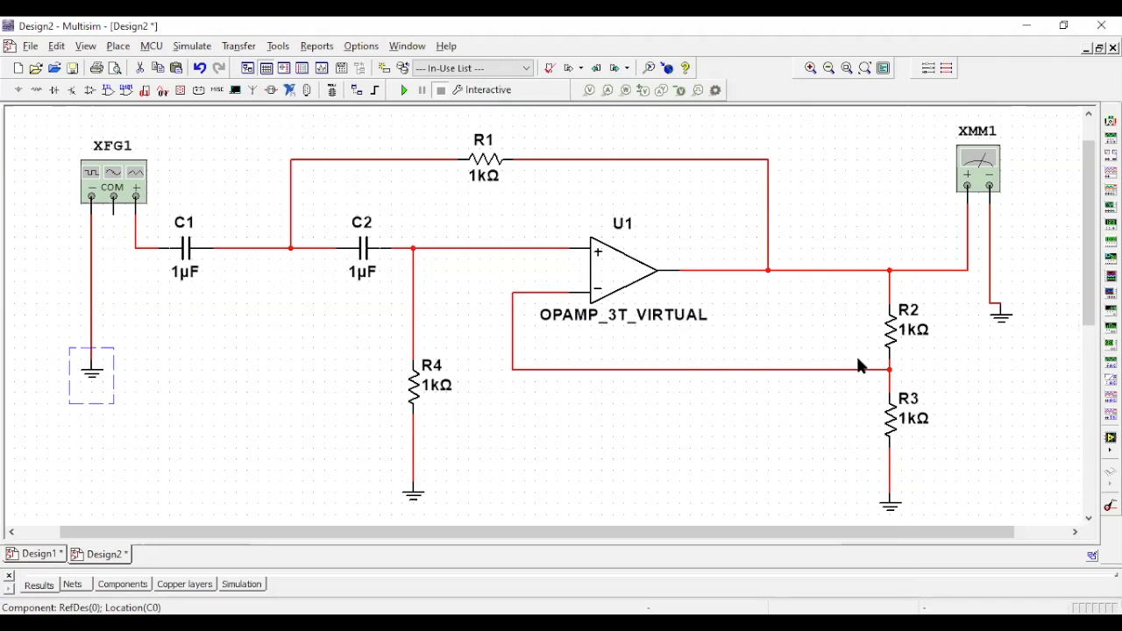
- Add the text label "High-Pass Filter" in the empty area below the op-amp's feedback wire
{"action": "left_click", "coordinate": [118, 46]}
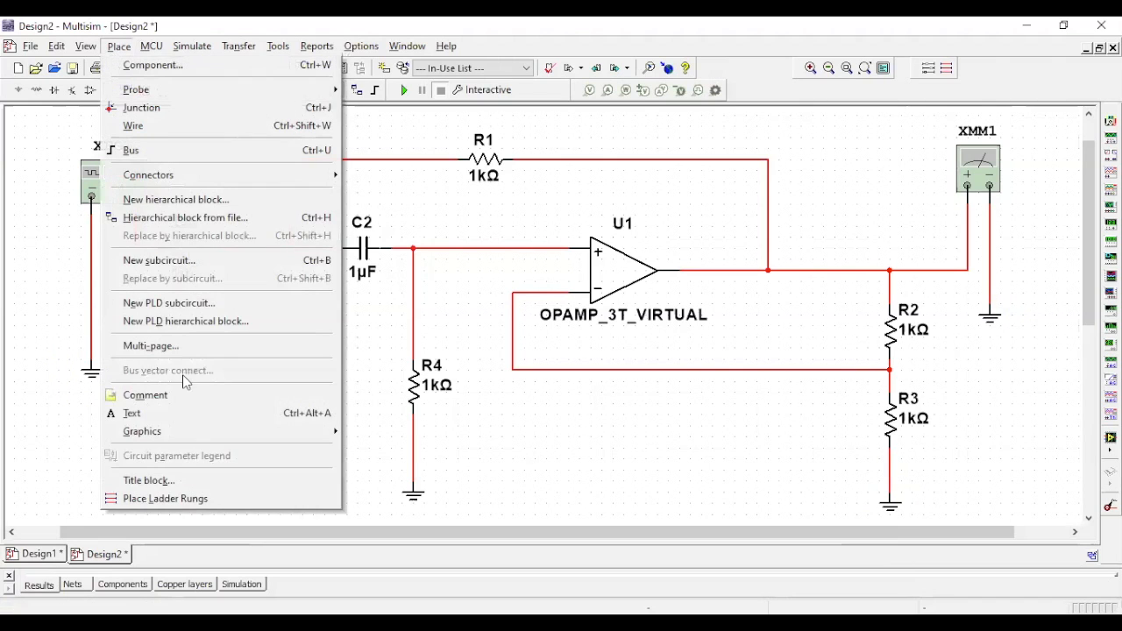
{"action": "left_click", "coordinate": [184, 419]}
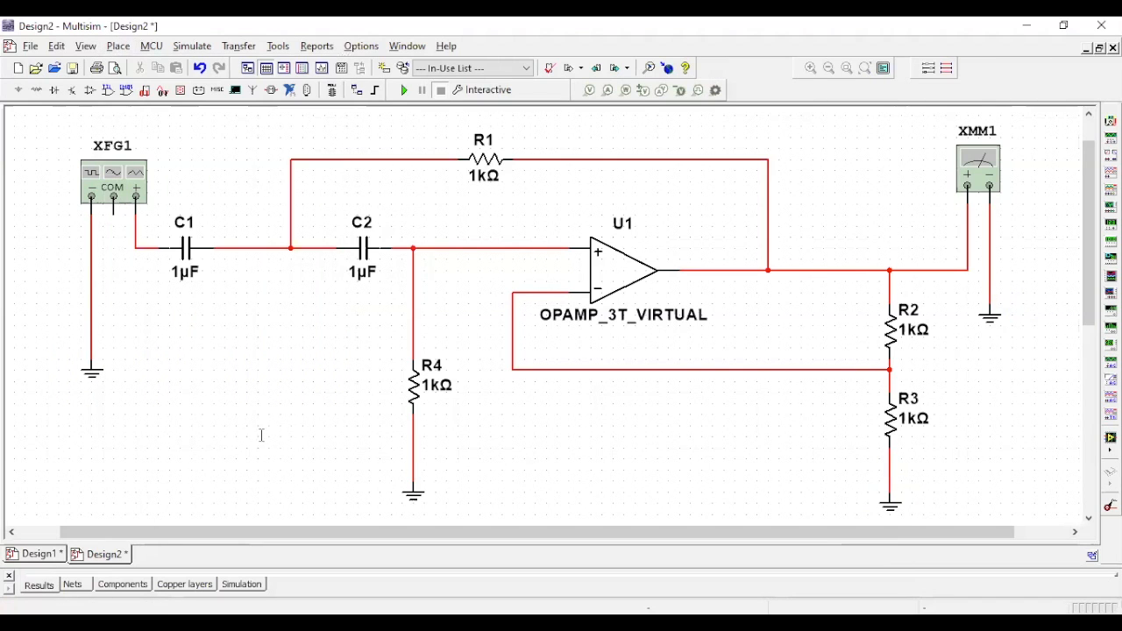
{"action": "left_click", "coordinate": [535, 463]}
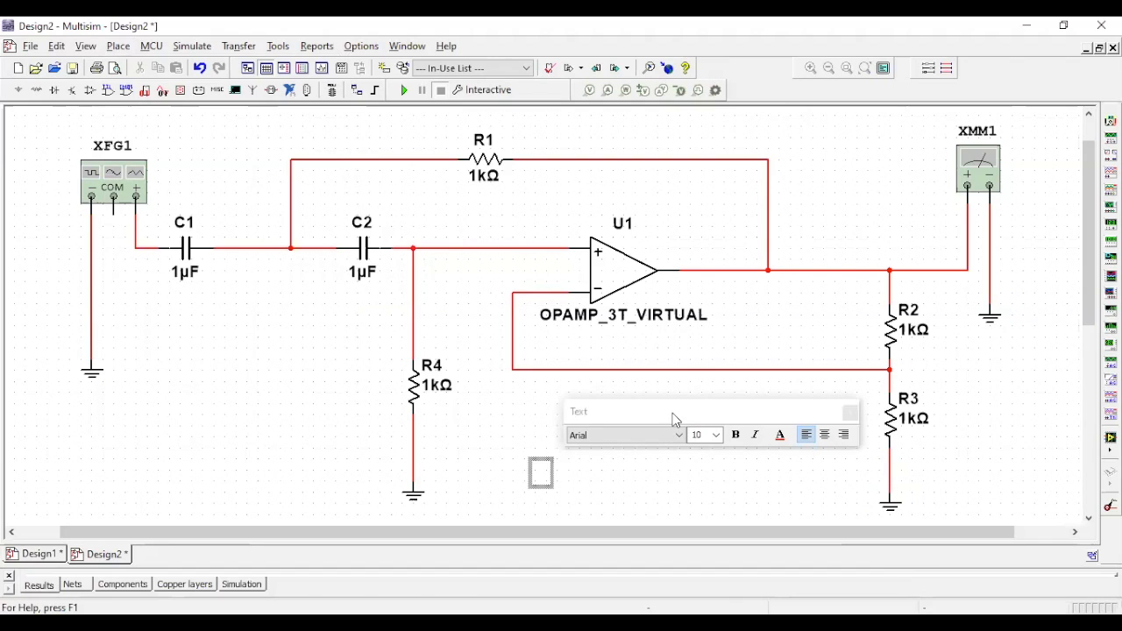
{"action": "type", "text": "High"}
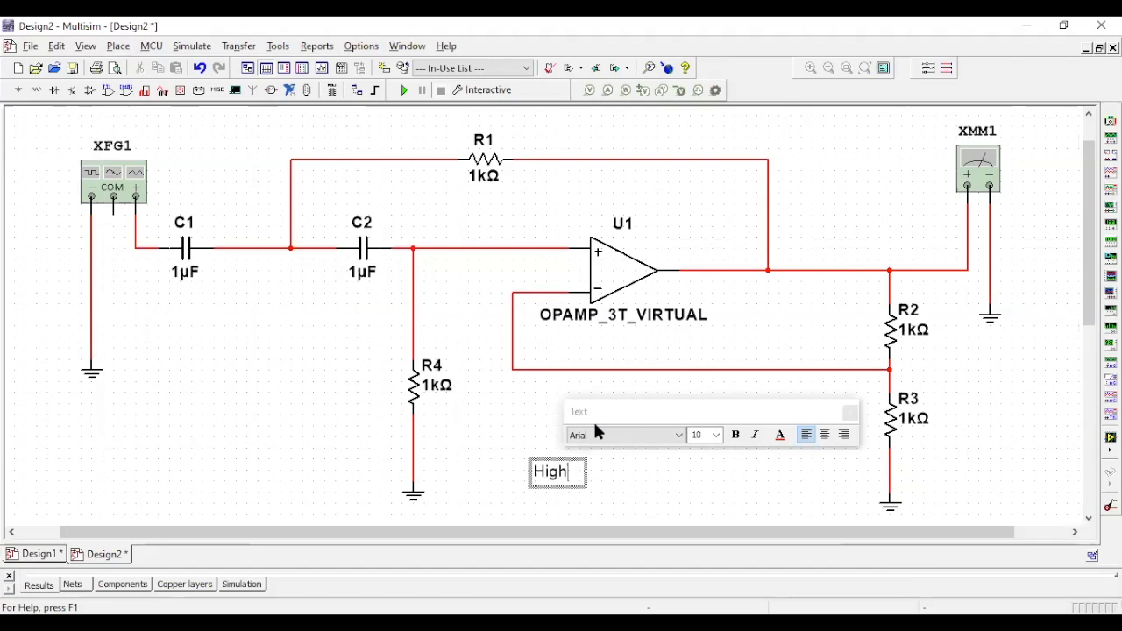
{"action": "key", "text": "BackSpace"}
{"action": "type", "text": "-Pass Filt"}
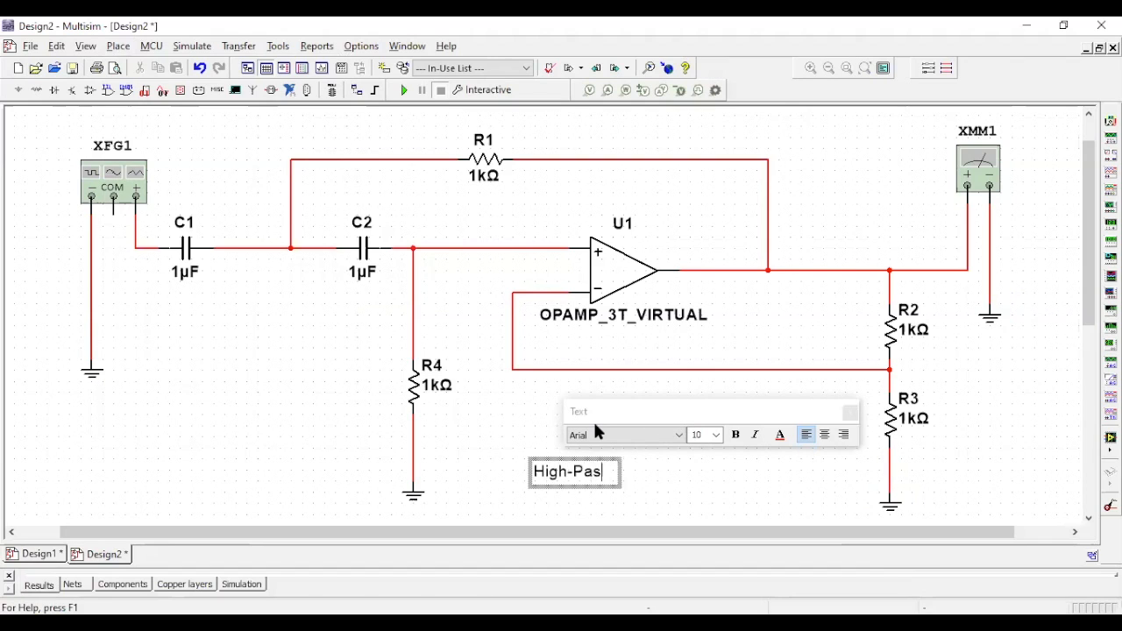
{"action": "type", "text": "er"}
- Set the "High-Pass Filter" label's font size to 16 and move it up slightly, closer to the feedback wire
{"action": "key", "text": "ctrl+a"}
{"action": "left_click", "coordinate": [716, 435]}
{"action": "left_click", "coordinate": [707, 517]}
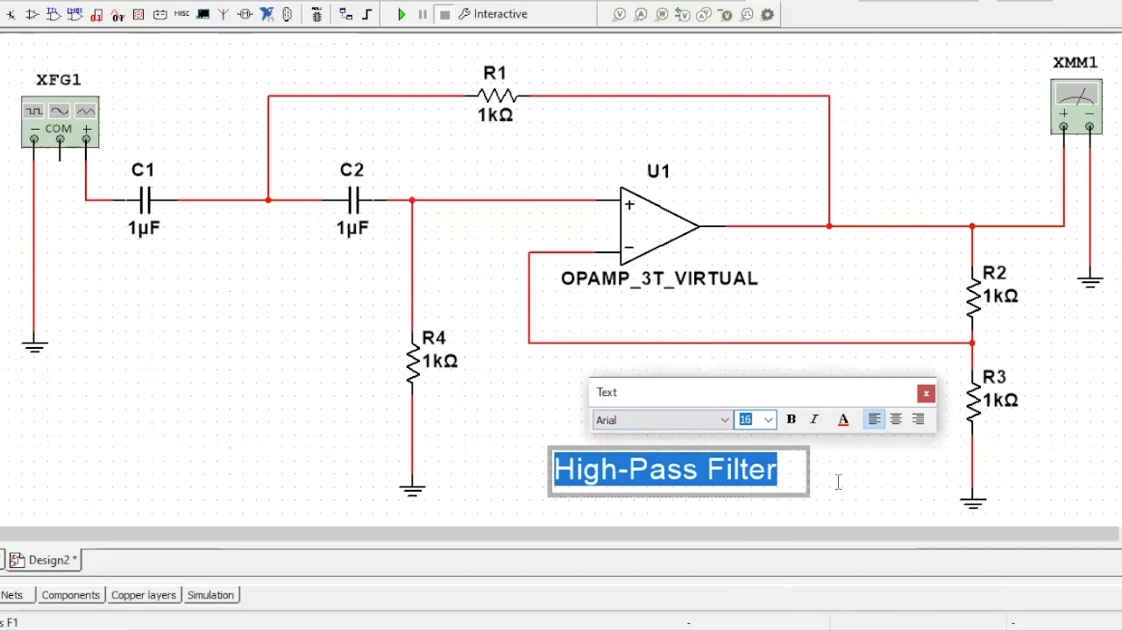
{"action": "left_click", "coordinate": [823, 482]}
{"action": "left_click_drag", "start_coordinate": [776, 468], "coordinate": [775, 429]}
{"action": "left_click", "coordinate": [181, 468]}
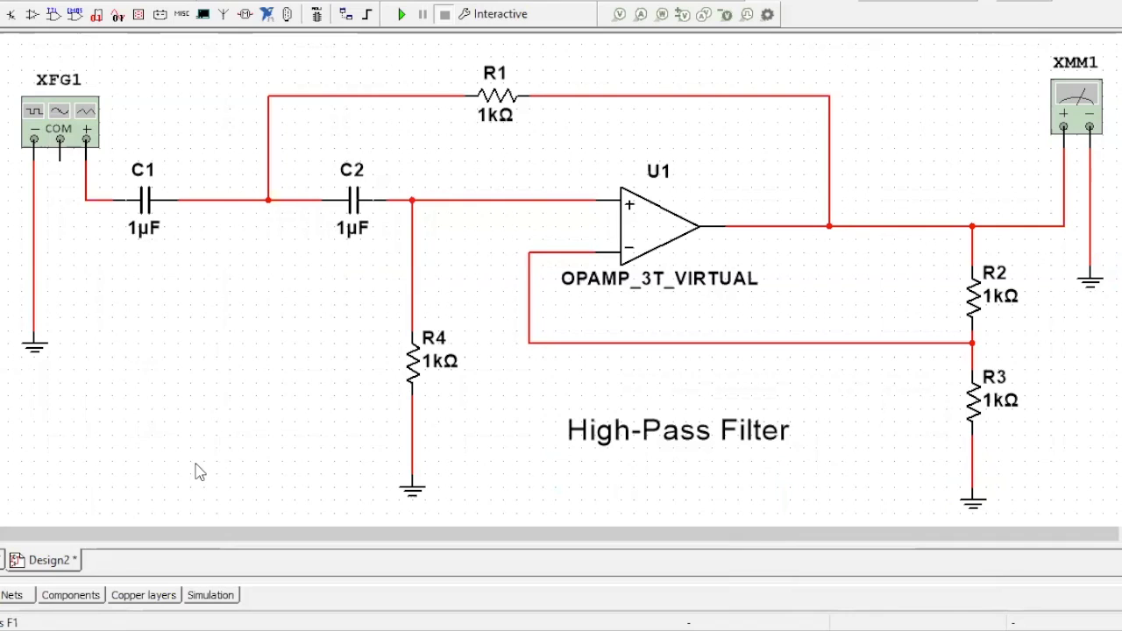